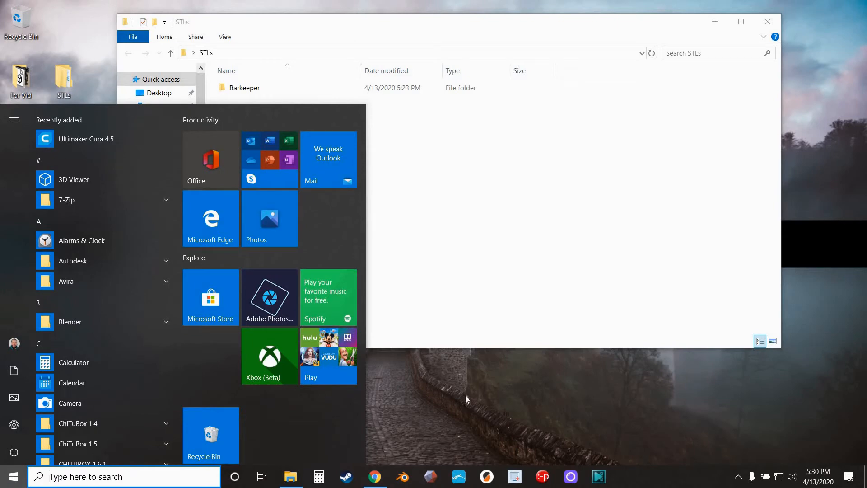
Launch Ultimaker Cura and load the BARKEEPER_VAE_VICTIS model from the Desktop's STLs > Barkeeper folder
{"action": "left_click", "coordinate": [74, 138]}
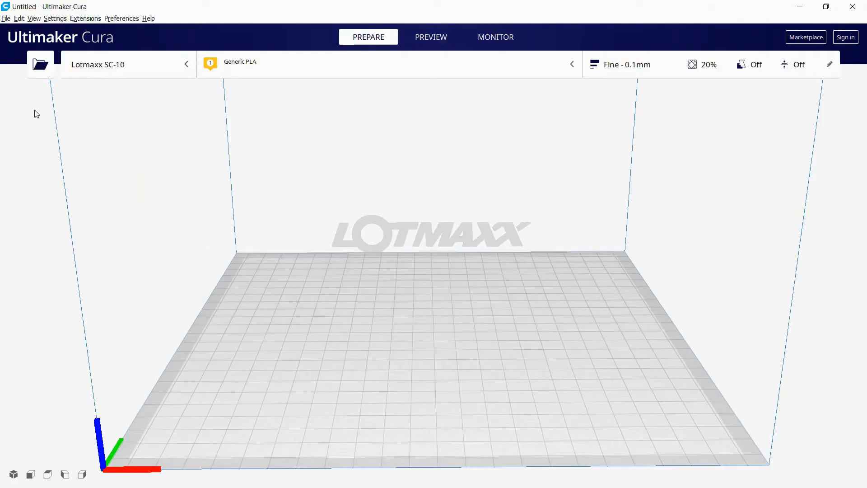
{"action": "left_click", "coordinate": [40, 66]}
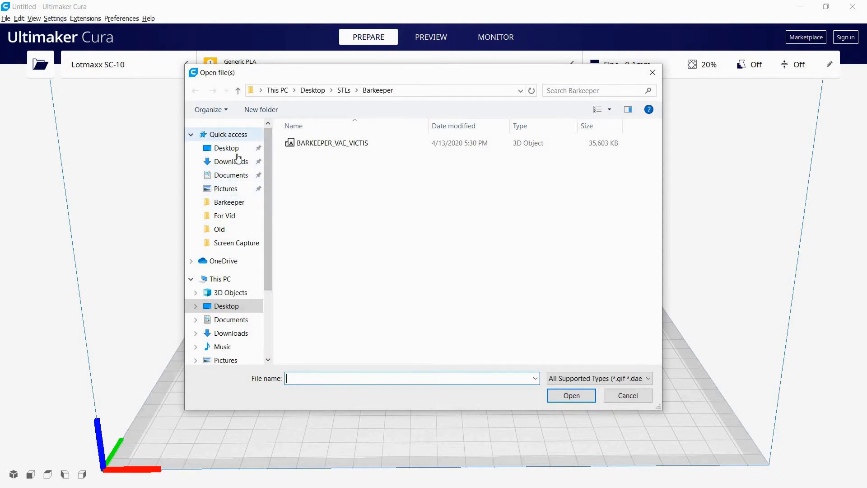
{"action": "left_click", "coordinate": [228, 134]}
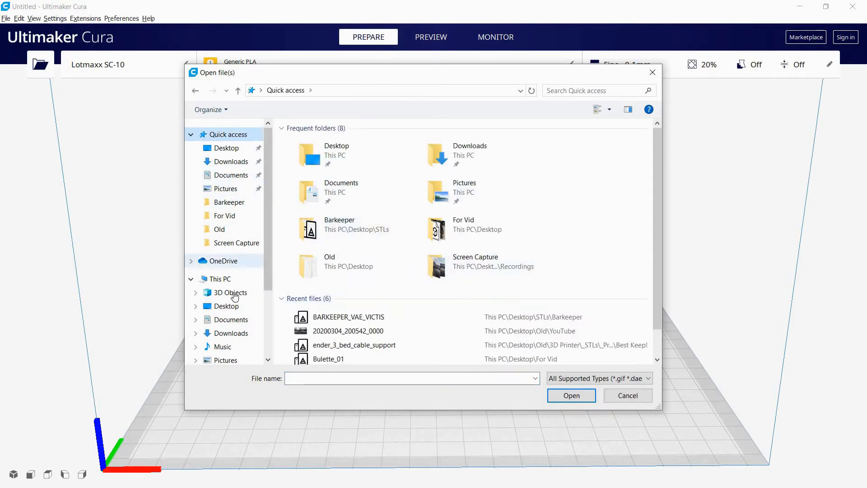
{"action": "left_click", "coordinate": [223, 307]}
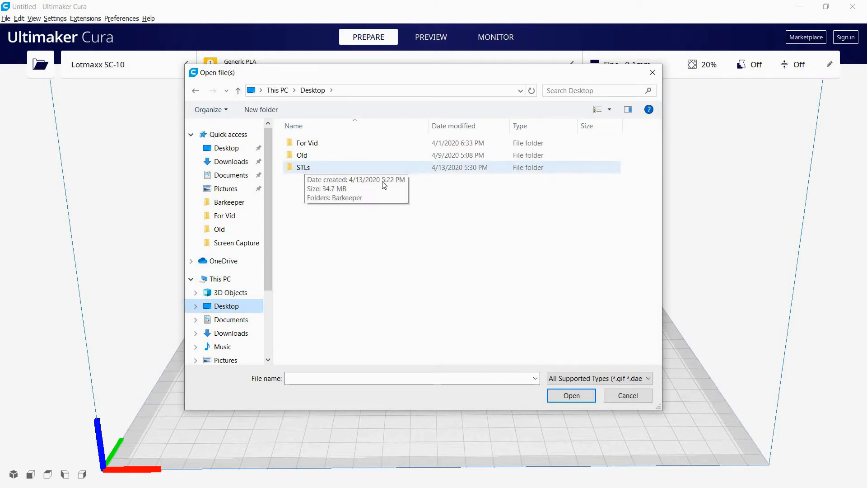
{"action": "double_click", "coordinate": [306, 172]}
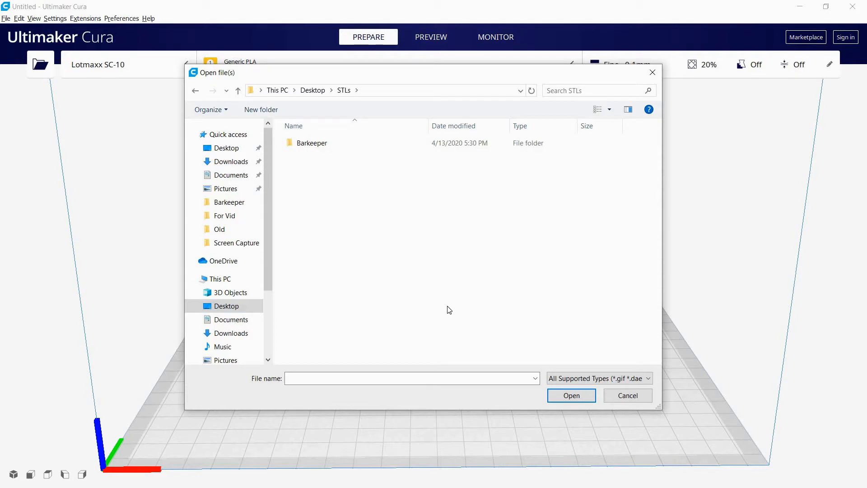
{"action": "double_click", "coordinate": [323, 149]}
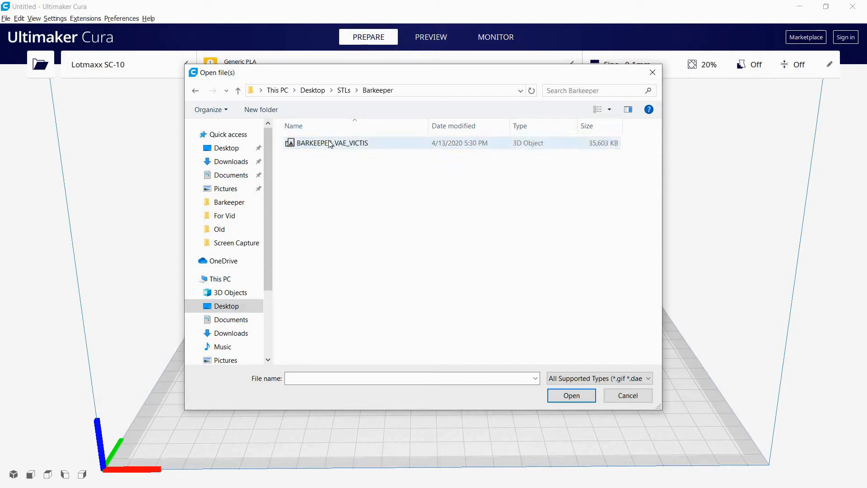
{"action": "double_click", "coordinate": [330, 144]}
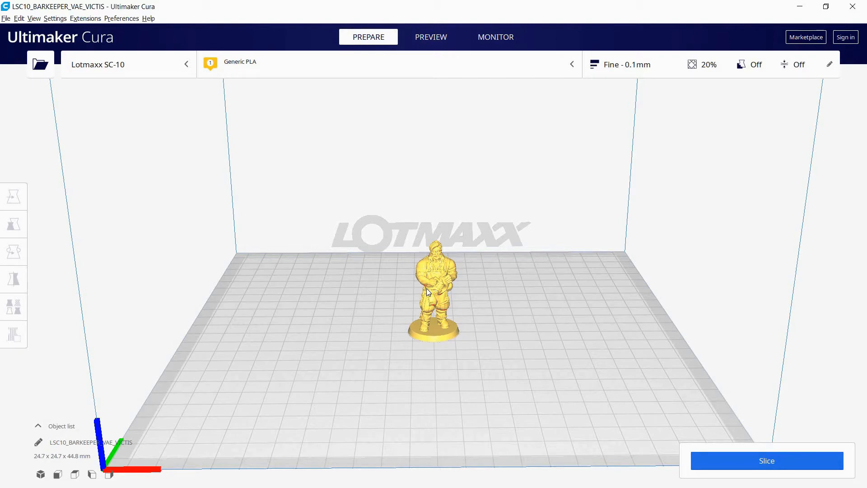
Examine the barkeeper figure's placement on the build plate from several angles and distances
{"action": "scroll", "coordinate": [548, 275], "scroll_direction": "down", "scroll_amount": 2}
{"action": "right_click_drag", "start_coordinate": [533, 328], "coordinate": [526, 300]}
{"action": "scroll", "coordinate": [531, 242], "scroll_direction": "up", "scroll_amount": 4}
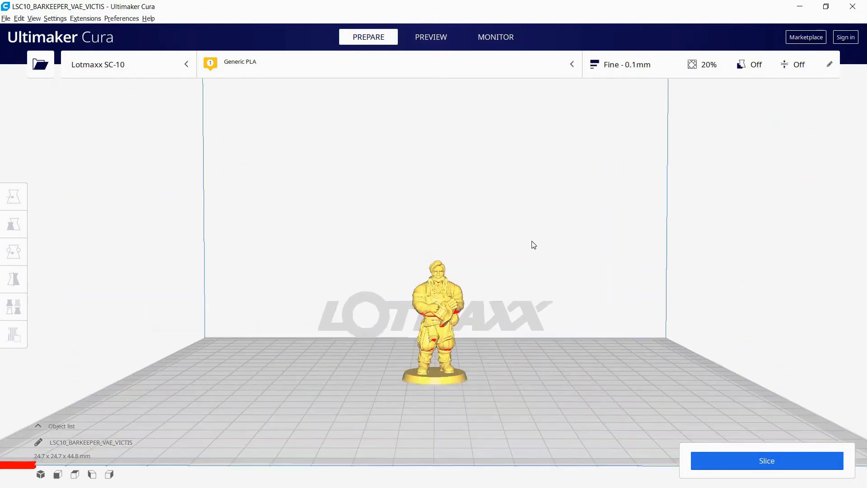
{"action": "right_click_drag", "start_coordinate": [531, 242], "coordinate": [535, 267]}
{"action": "scroll", "coordinate": [543, 267], "scroll_direction": "down", "scroll_amount": 1}
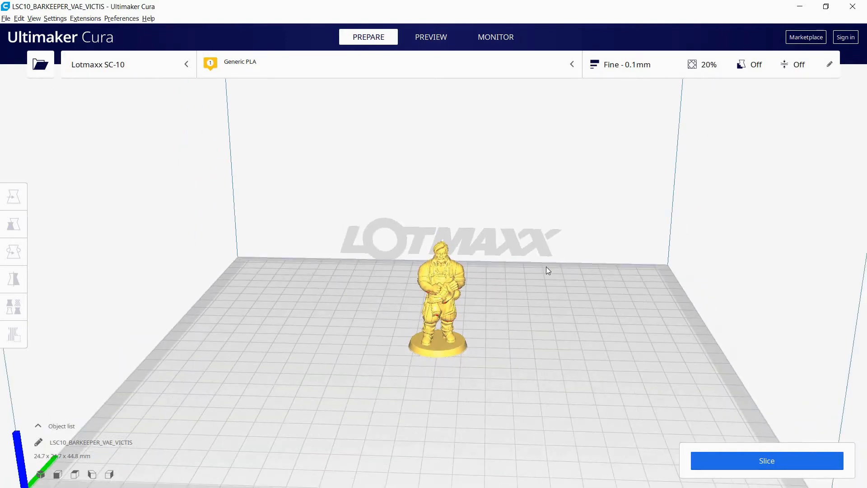
{"action": "mouse_move", "coordinate": [554, 257]}
{"action": "right_mouse_down"}
{"action": "mouse_move", "coordinate": [559, 275]}
{"action": "mouse_move", "coordinate": [561, 268]}
{"action": "right_mouse_up"}
{"action": "scroll", "coordinate": [559, 276], "scroll_direction": "down", "scroll_amount": 2}
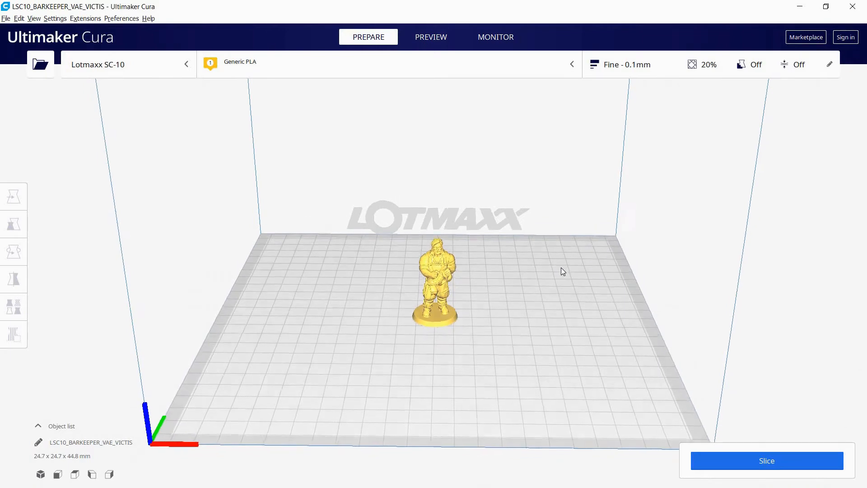
{"action": "scroll", "coordinate": [562, 270], "scroll_direction": "up", "scroll_amount": 3}
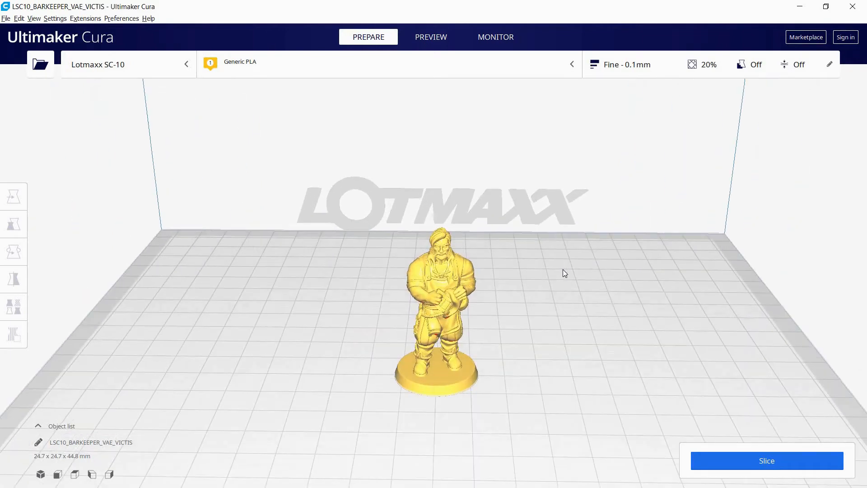
{"action": "right_click_drag", "start_coordinate": [589, 245], "coordinate": [592, 243]}
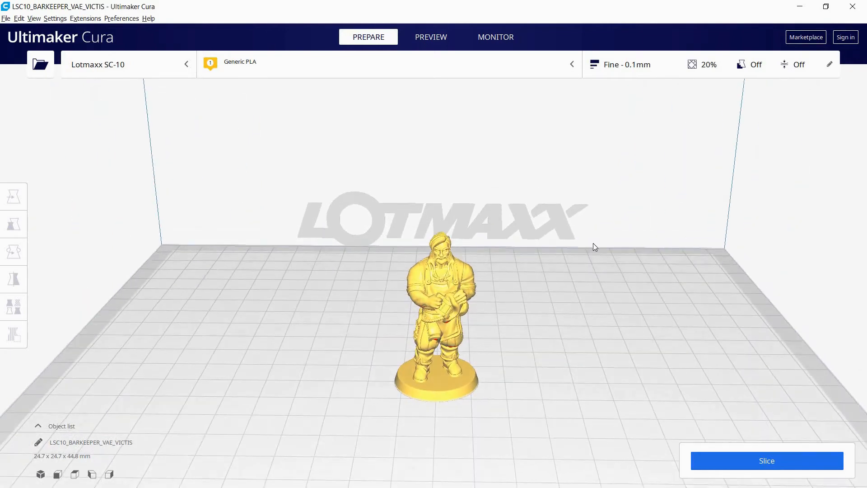
{"action": "scroll", "coordinate": [590, 241], "scroll_direction": "down", "scroll_amount": 2}
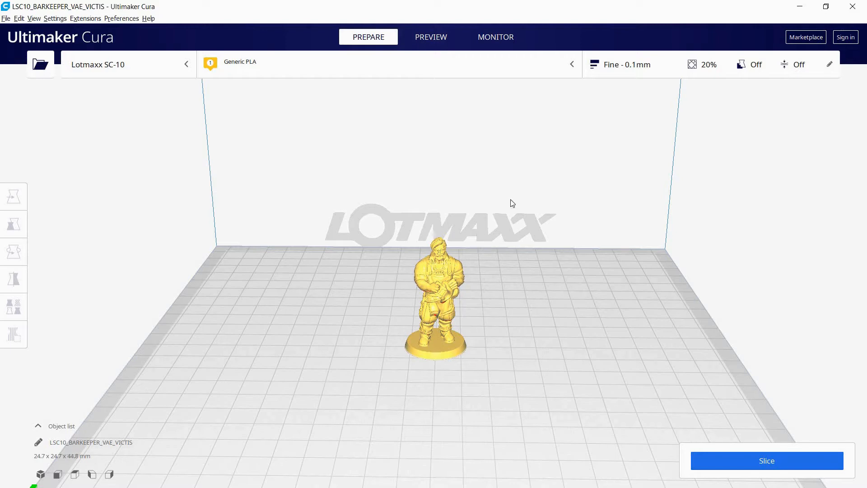
Select the barkeeper figure and activate the Move tool for it
{"action": "left_click", "coordinate": [440, 256]}
{"action": "left_click", "coordinate": [13, 224]}
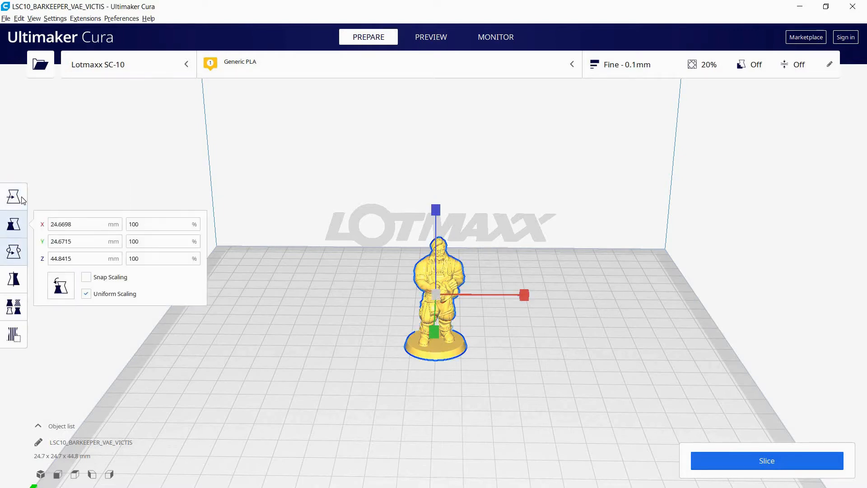
{"action": "left_click", "coordinate": [21, 198]}
{"action": "left_click", "coordinate": [499, 199]}
{"action": "left_click", "coordinate": [446, 263]}
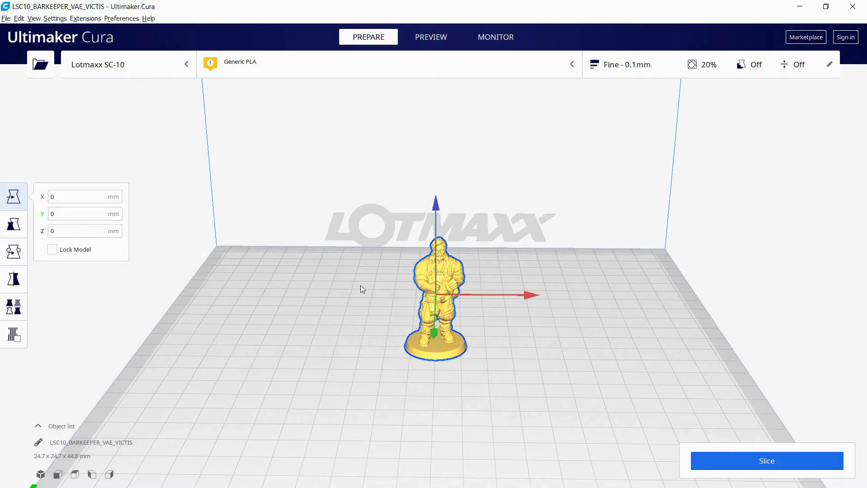
{"action": "left_click", "coordinate": [360, 286]}
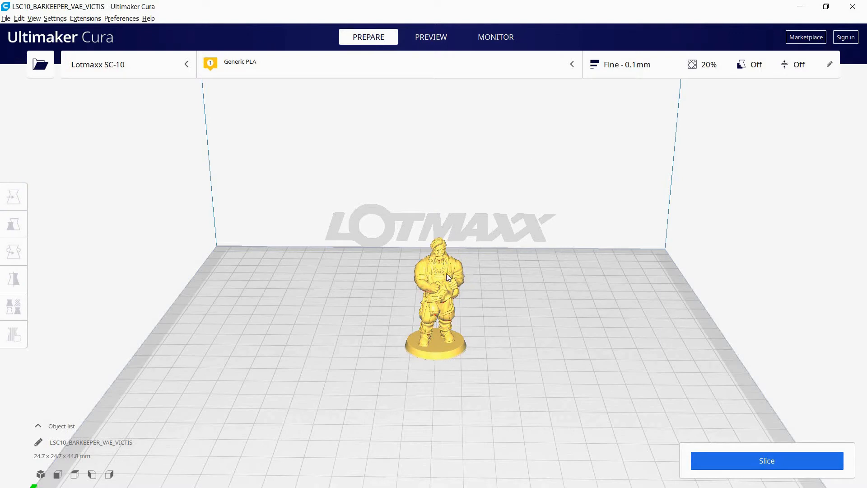
{"action": "left_click", "coordinate": [446, 273]}
{"action": "left_click", "coordinate": [611, 331]}
{"action": "left_click", "coordinate": [414, 280]}
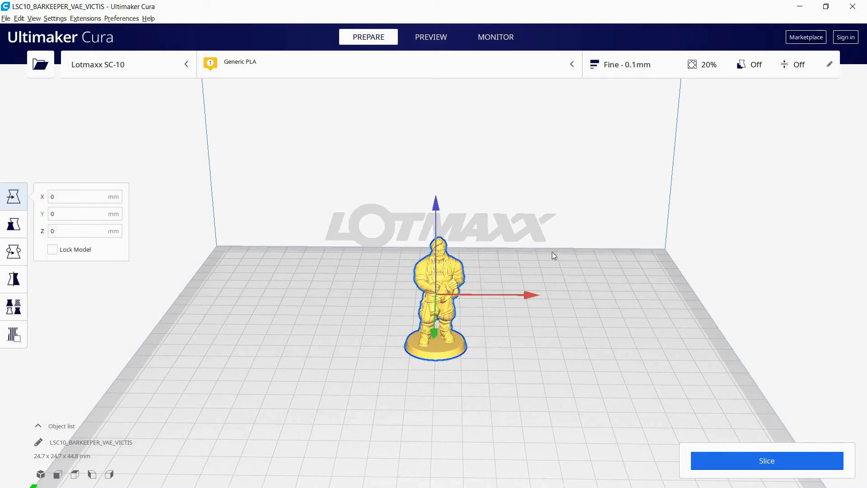
{"action": "left_click", "coordinate": [622, 352]}
{"action": "left_click", "coordinate": [443, 272]}
Examine the figure up close from head to base, including the overhang areas marked in red
{"action": "right_click_drag", "start_coordinate": [590, 242], "coordinate": [518, 266]}
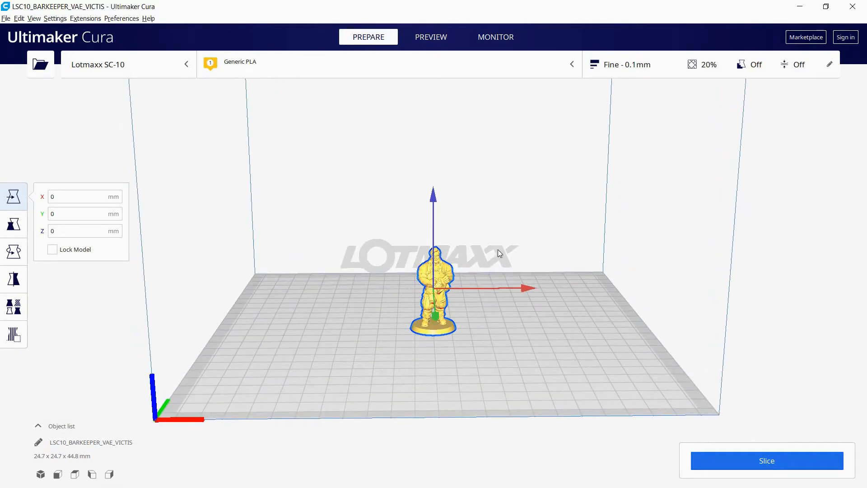
{"action": "mouse_move", "coordinate": [482, 233]}
{"action": "right_mouse_down"}
{"action": "mouse_move", "coordinate": [306, 215]}
{"action": "mouse_move", "coordinate": [519, 215]}
{"action": "mouse_move", "coordinate": [530, 190]}
{"action": "mouse_move", "coordinate": [519, 103]}
{"action": "mouse_move", "coordinate": [494, 242]}
{"action": "mouse_move", "coordinate": [491, 222]}
{"action": "mouse_move", "coordinate": [315, 215]}
{"action": "mouse_move", "coordinate": [478, 268]}
{"action": "mouse_move", "coordinate": [503, 229]}
{"action": "mouse_move", "coordinate": [490, 240]}
{"action": "right_mouse_up"}
{"action": "scroll", "coordinate": [489, 240], "scroll_direction": "up", "scroll_amount": 10}
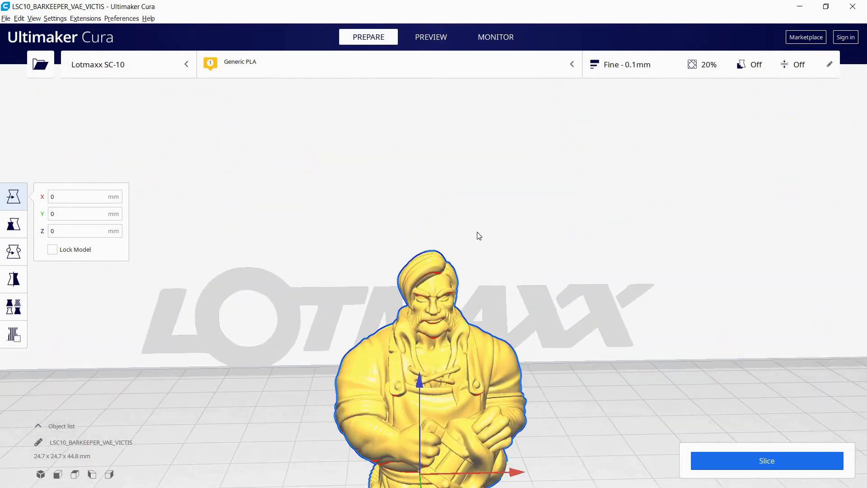
{"action": "scroll", "coordinate": [487, 248], "scroll_direction": "up", "scroll_amount": 3}
{"action": "scroll", "coordinate": [530, 275], "scroll_direction": "up", "scroll_amount": 3}
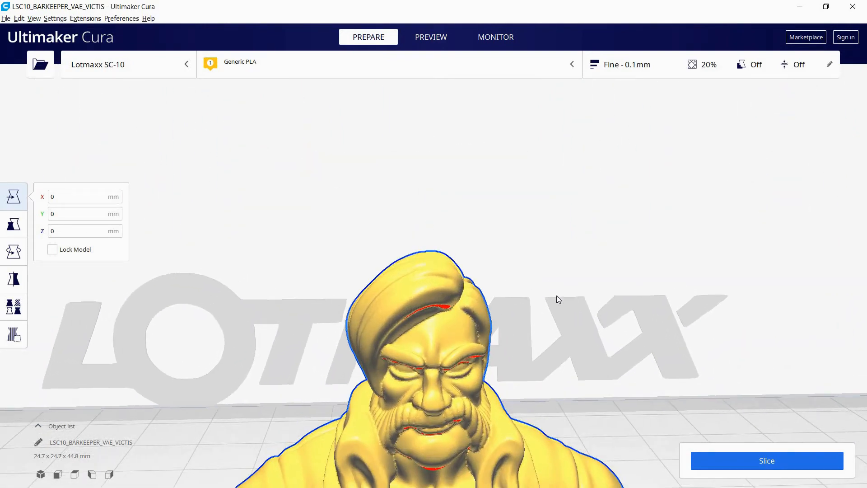
{"action": "middle_click_drag", "start_coordinate": [557, 293], "coordinate": [554, 267]}
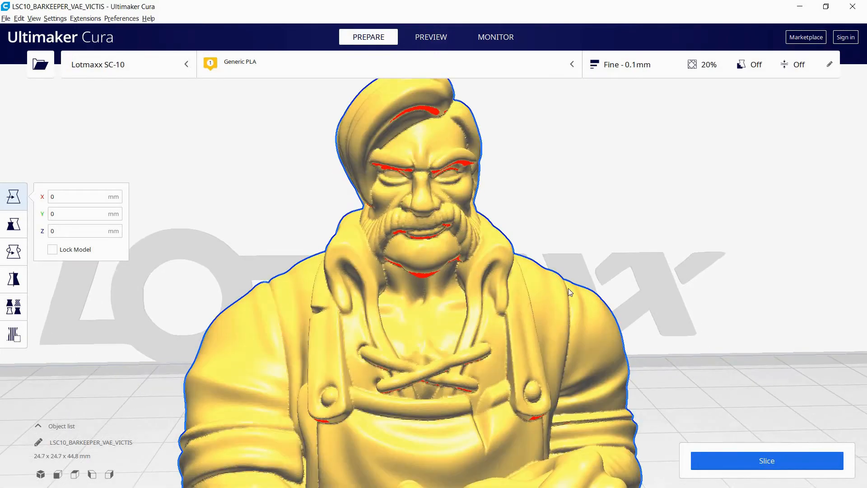
{"action": "middle_click_drag", "start_coordinate": [574, 227], "coordinate": [565, 145]}
{"action": "mouse_move", "coordinate": [601, 286]}
{"action": "right_mouse_down"}
{"action": "mouse_move", "coordinate": [600, 325]}
{"action": "mouse_move", "coordinate": [587, 281]}
{"action": "right_mouse_up"}
{"action": "scroll", "coordinate": [587, 281], "scroll_direction": "down", "scroll_amount": 2}
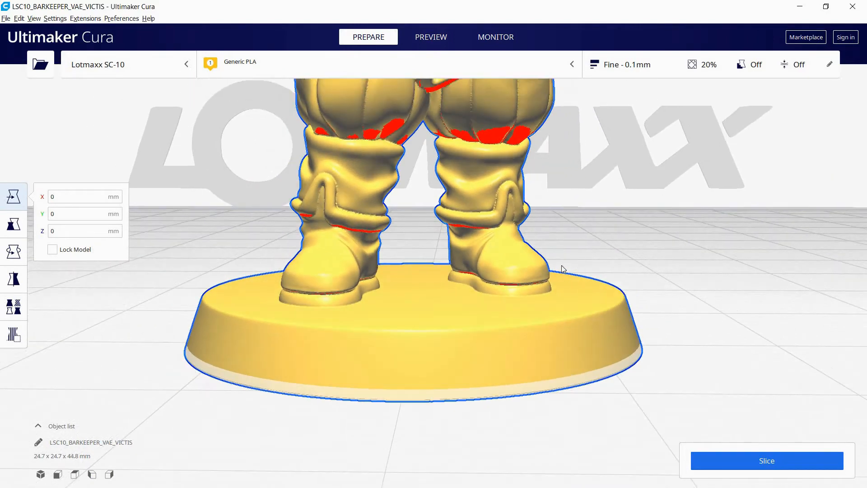
{"action": "scroll", "coordinate": [637, 198], "scroll_direction": "down", "scroll_amount": 3}
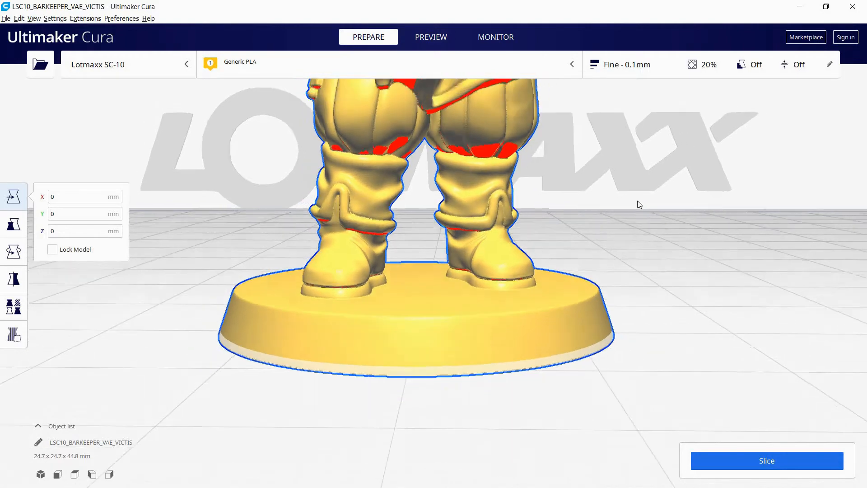
{"action": "scroll", "coordinate": [607, 226], "scroll_direction": "down", "scroll_amount": 5}
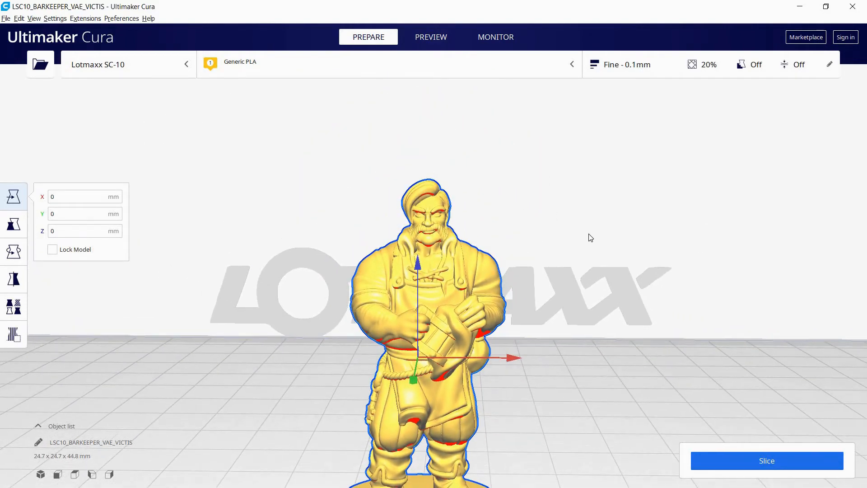
{"action": "right_click_drag", "start_coordinate": [590, 238], "coordinate": [606, 217]}
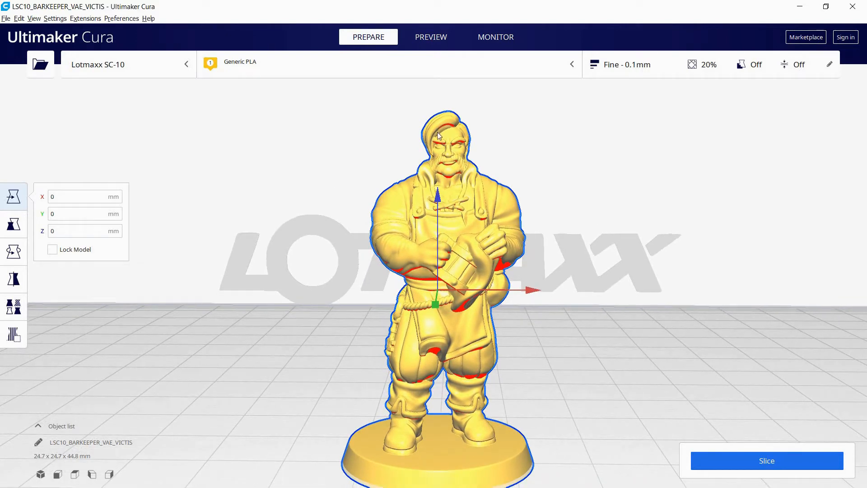
{"action": "scroll", "coordinate": [565, 234], "scroll_direction": "down", "scroll_amount": 3}
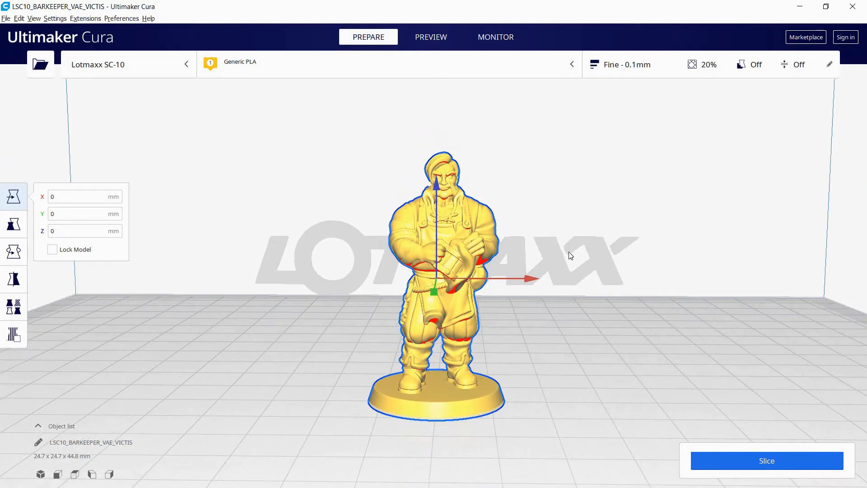
{"action": "right_click_drag", "start_coordinate": [568, 251], "coordinate": [571, 269]}
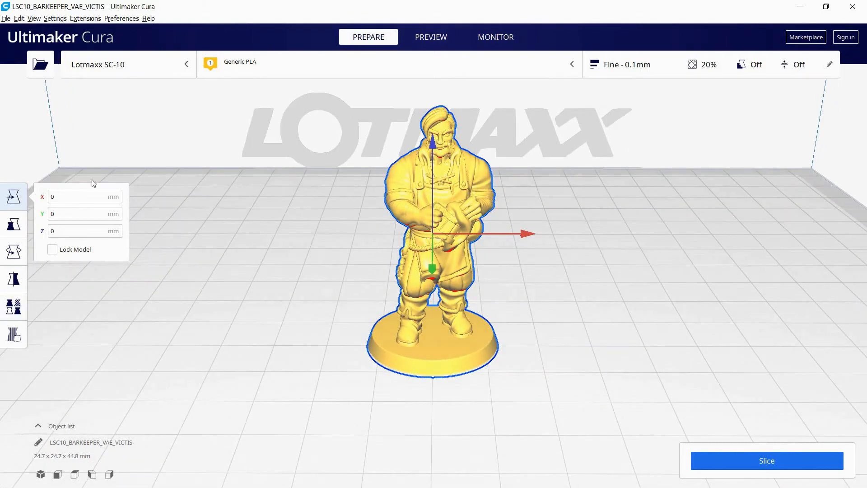
Move the figure to about X -2.9 mm and Y -16 mm, and try to lift it off the build plate
{"action": "mouse_move", "coordinate": [524, 234]}
{"action": "left_mouse_down"}
{"action": "mouse_move", "coordinate": [748, 233]}
{"action": "mouse_move", "coordinate": [273, 232]}
{"action": "mouse_move", "coordinate": [509, 234]}
{"action": "left_mouse_up"}
{"action": "left_click_drag", "start_coordinate": [415, 271], "coordinate": [415, 235]}
{"action": "left_click_drag", "start_coordinate": [417, 111], "coordinate": [413, 73]}
{"action": "right_click_drag", "start_coordinate": [600, 213], "coordinate": [578, 194]}
{"action": "scroll", "coordinate": [580, 197], "scroll_direction": "down", "scroll_amount": 2}
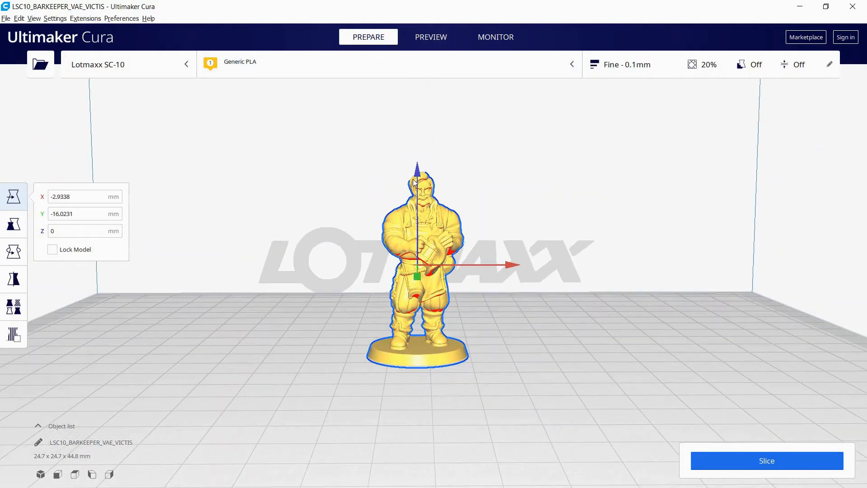
{"action": "left_click_drag", "start_coordinate": [416, 179], "coordinate": [432, 96]}
{"action": "left_click", "coordinate": [419, 173]}
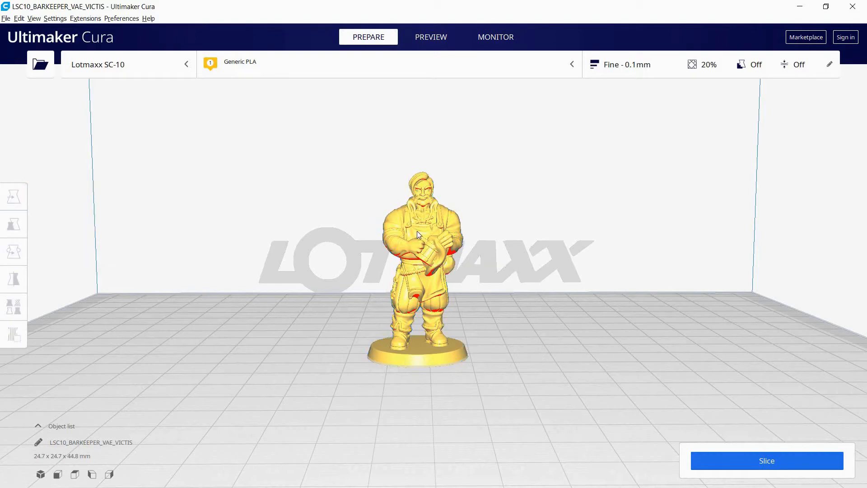
Sink the figure to about Z -14.3 mm and raise it back to Z 0
{"action": "left_click", "coordinate": [422, 208]}
{"action": "left_click_drag", "start_coordinate": [415, 185], "coordinate": [412, 244]}
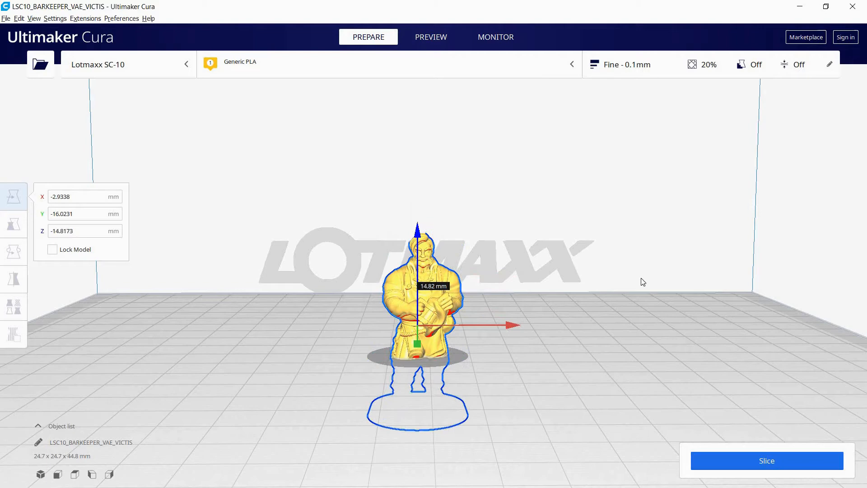
{"action": "left_click", "coordinate": [628, 303]}
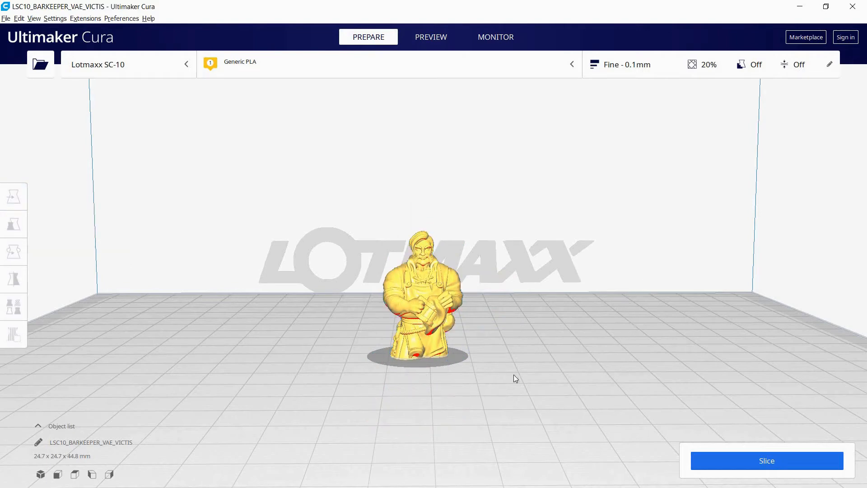
{"action": "left_click", "coordinate": [409, 267]}
{"action": "left_click_drag", "start_coordinate": [418, 223], "coordinate": [544, 182]}
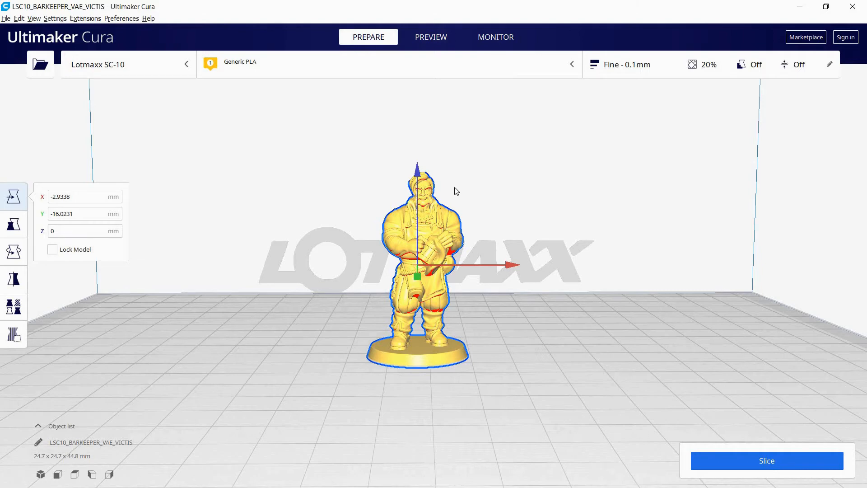
Sink the figure to Z -2.8 mm so its round base lies below the build plate, and check it from underneath
{"action": "right_click_drag", "start_coordinate": [468, 184], "coordinate": [466, 190]}
{"action": "scroll", "coordinate": [471, 176], "scroll_direction": "up", "scroll_amount": 5}
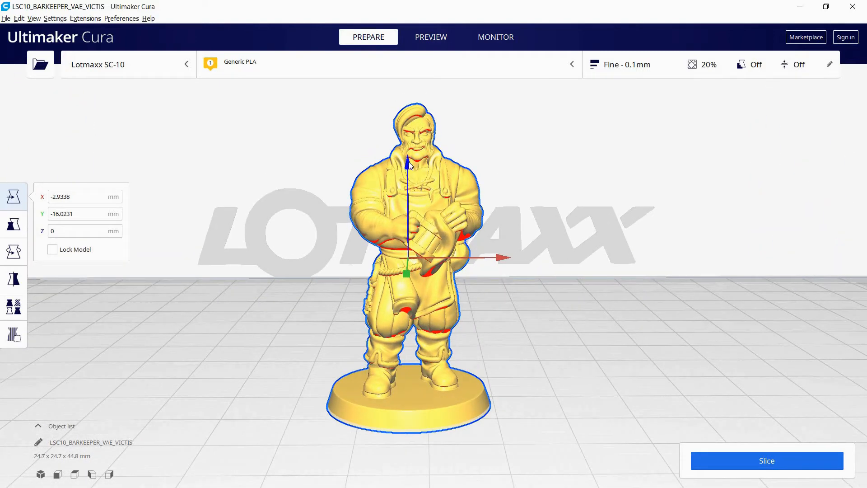
{"action": "left_click_drag", "start_coordinate": [409, 166], "coordinate": [408, 187]}
{"action": "right_click_drag", "start_coordinate": [563, 307], "coordinate": [557, 239]}
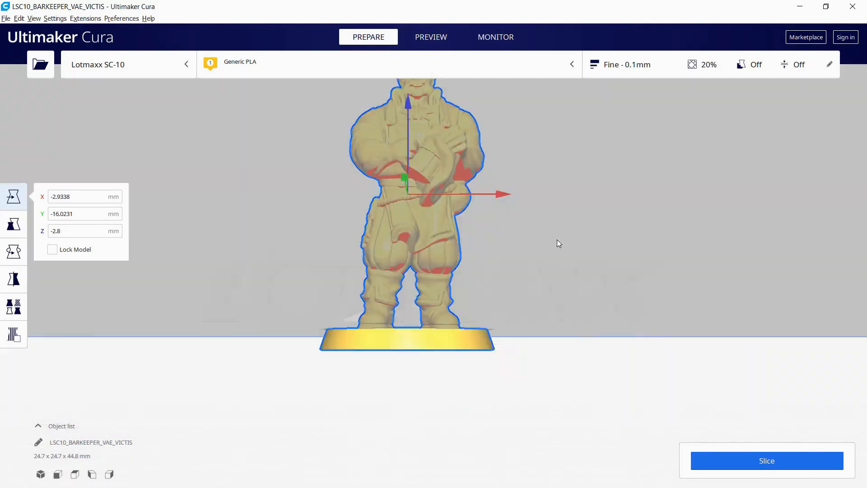
{"action": "right_click_drag", "start_coordinate": [519, 273], "coordinate": [525, 304]}
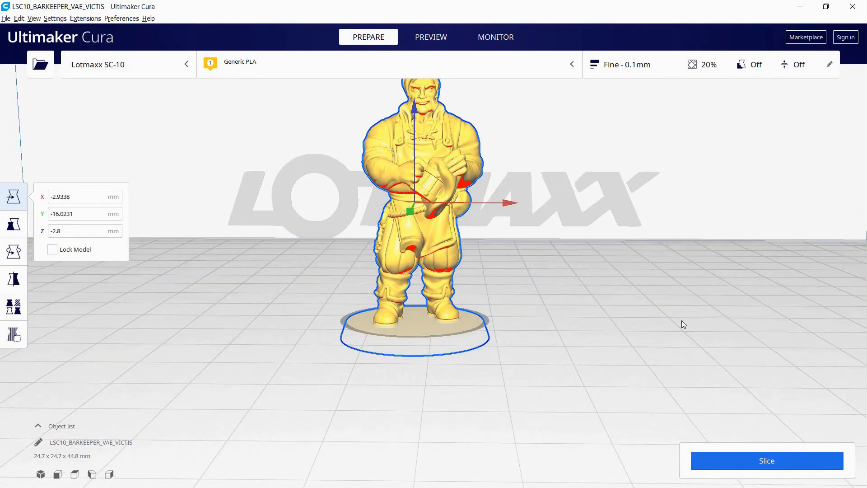
Raise the sunken figure back to Z 0 so its round base rests on the build plate
{"action": "left_click", "coordinate": [568, 357]}
{"action": "right_click_drag", "start_coordinate": [567, 358], "coordinate": [495, 207]}
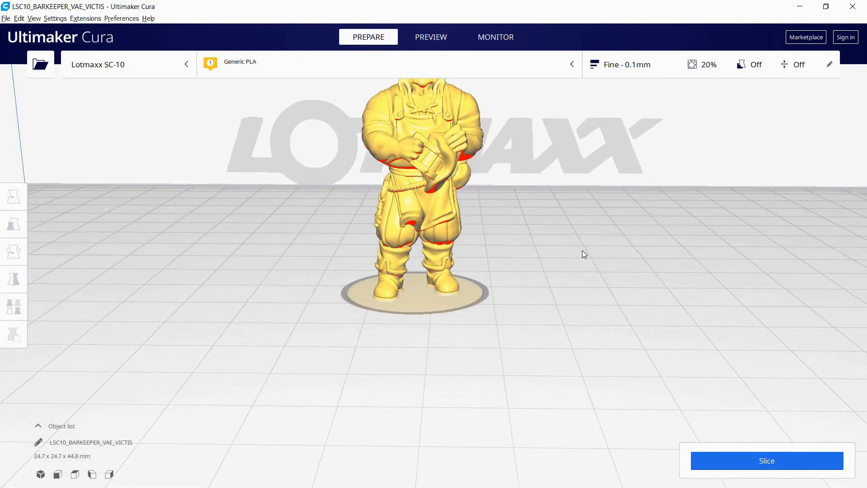
{"action": "scroll", "coordinate": [582, 250], "scroll_direction": "down", "scroll_amount": 5}
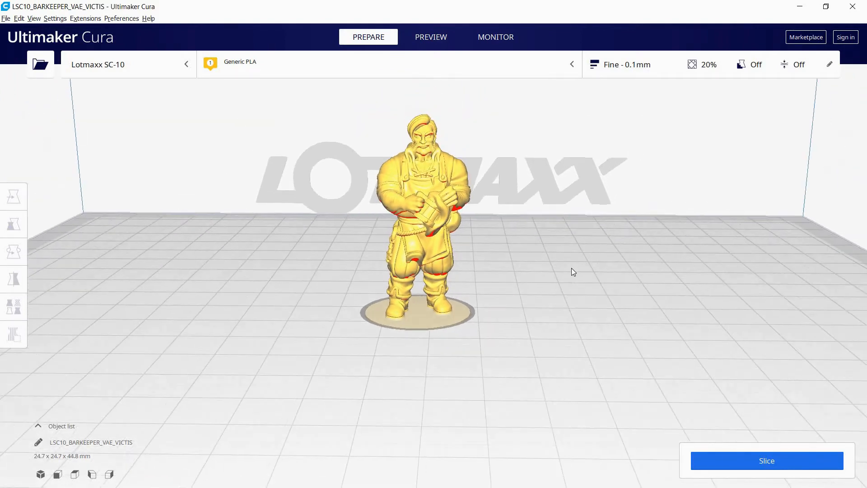
{"action": "scroll", "coordinate": [571, 272], "scroll_direction": "up", "scroll_amount": 6}
{"action": "left_click", "coordinate": [415, 202]}
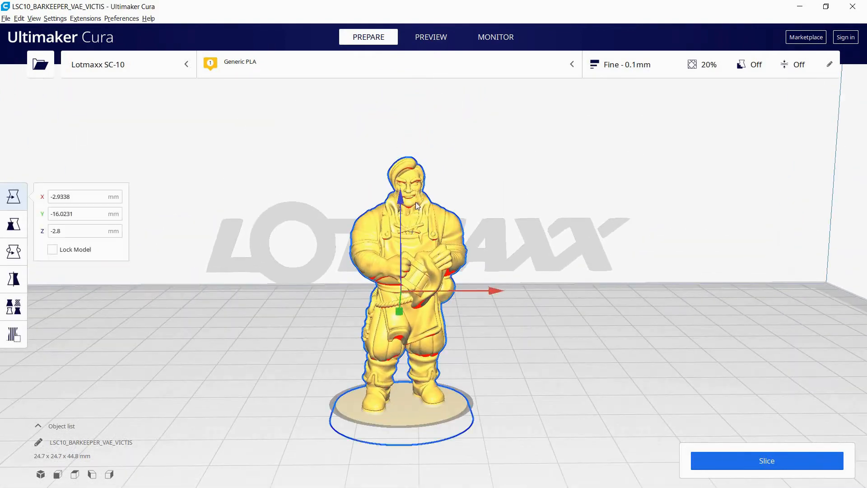
{"action": "left_click_drag", "start_coordinate": [401, 199], "coordinate": [396, 136]}
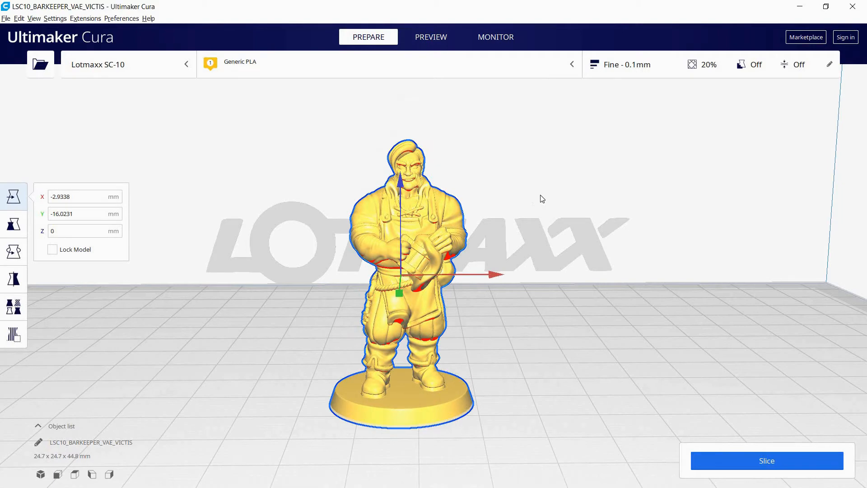
{"action": "left_click", "coordinate": [234, 195]}
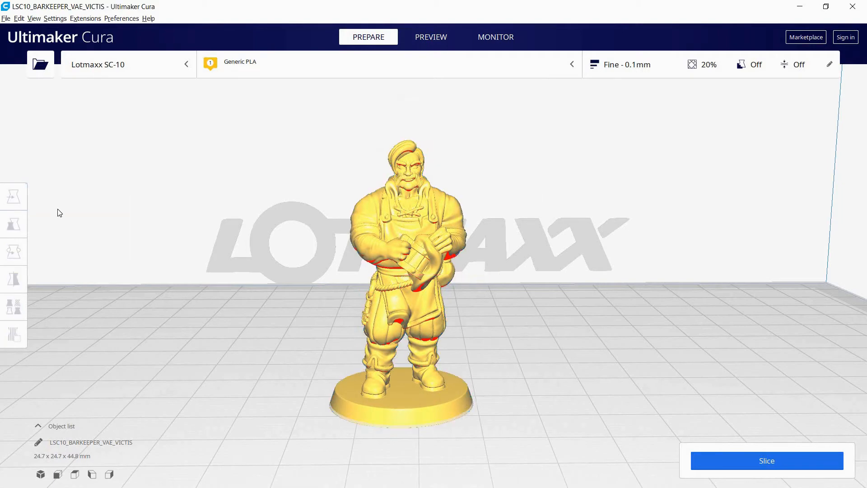
Scale the figure to 80 % on all axes with uniform scaling on
{"action": "left_click", "coordinate": [381, 240]}
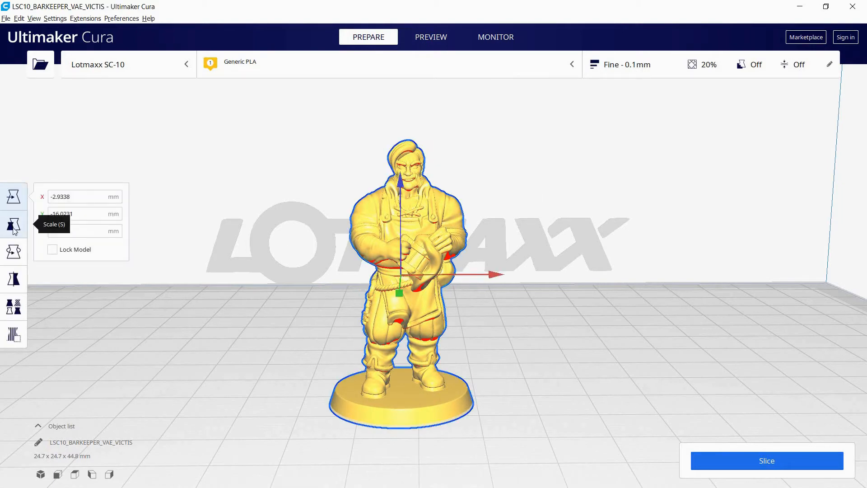
{"action": "left_click", "coordinate": [14, 224]}
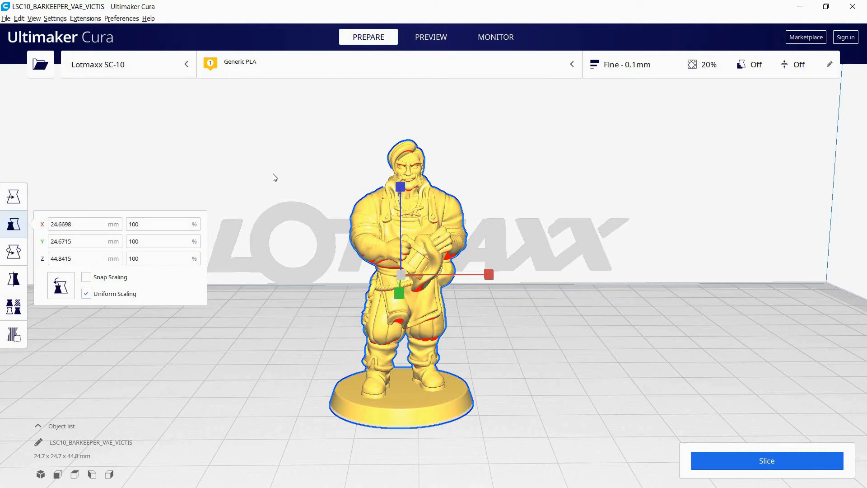
{"action": "left_click", "coordinate": [159, 259]}
{"action": "left_click", "coordinate": [97, 265]}
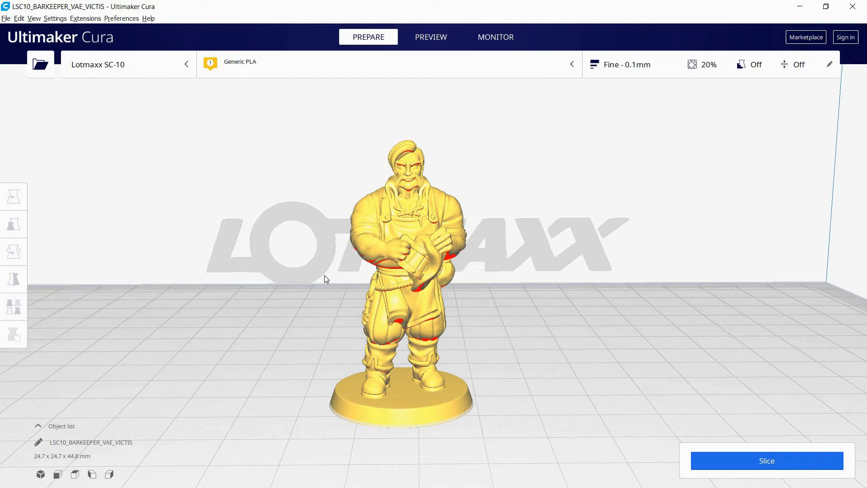
{"action": "left_click", "coordinate": [392, 217]}
{"action": "left_click_drag", "start_coordinate": [174, 259], "coordinate": [122, 266]}
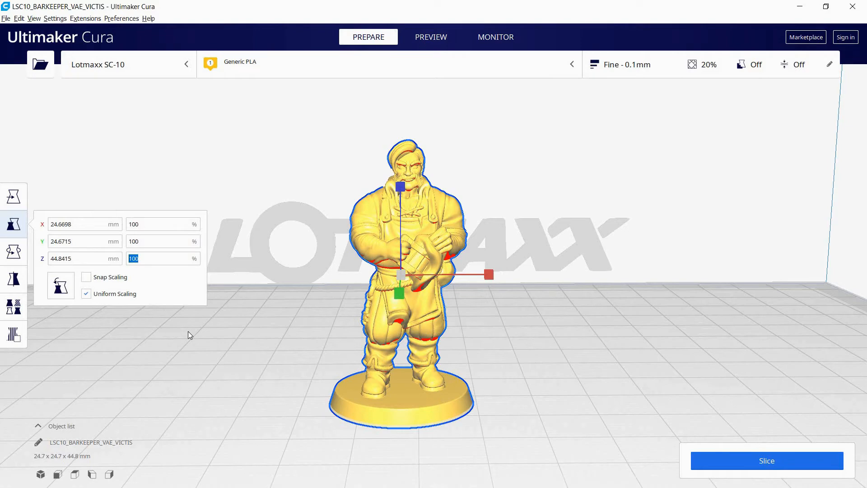
{"action": "type", "text": "80"}
{"action": "left_click", "coordinate": [293, 311]}
{"action": "left_click", "coordinate": [420, 259]}
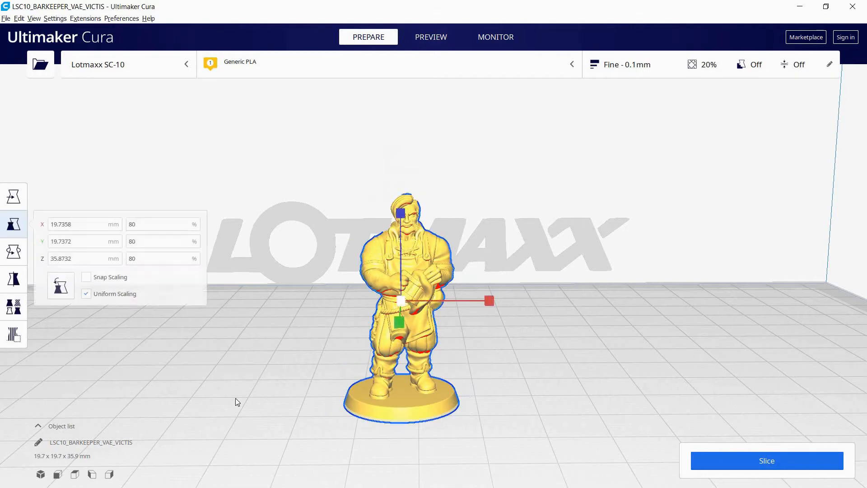
Enlarge the figure uniformly to 120 %
{"action": "double_click", "coordinate": [156, 258]}
{"action": "type", "text": "120"}
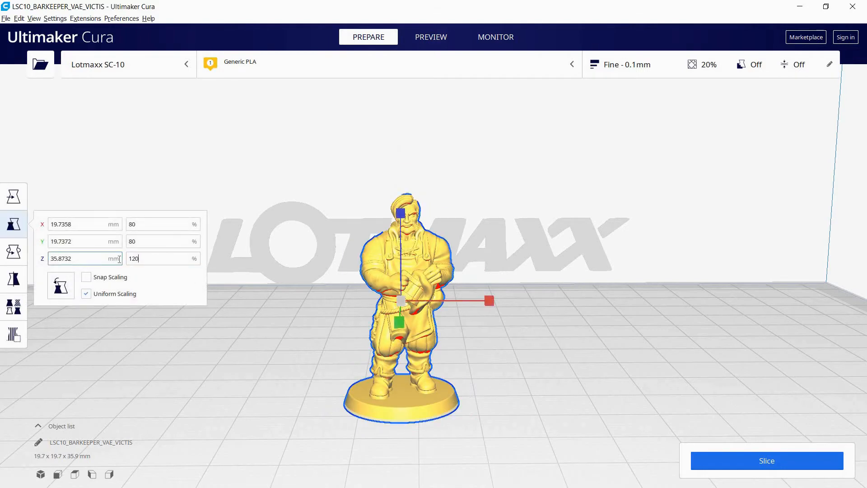
{"action": "left_click", "coordinate": [271, 181]}
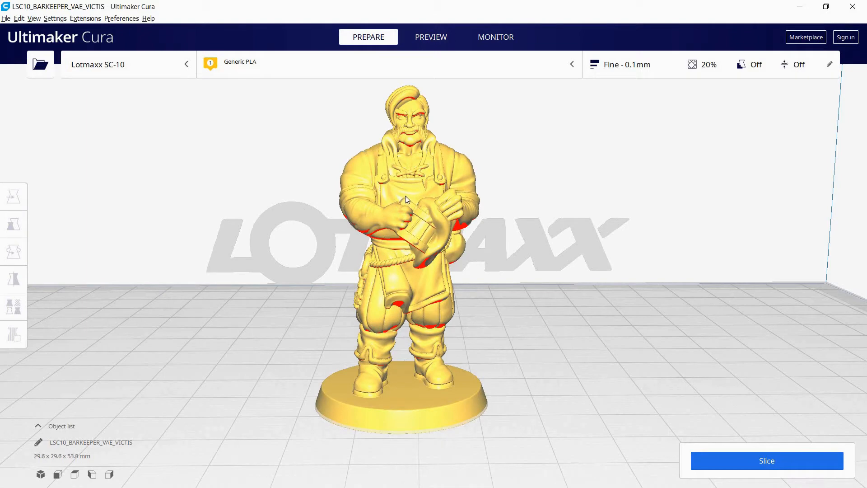
Shrink the figure freehand along the X scale handle to about 70.75 %, keeping uniform scaling on
{"action": "left_click", "coordinate": [405, 198]}
{"action": "scroll", "coordinate": [257, 253], "scroll_direction": "down", "scroll_amount": 3}
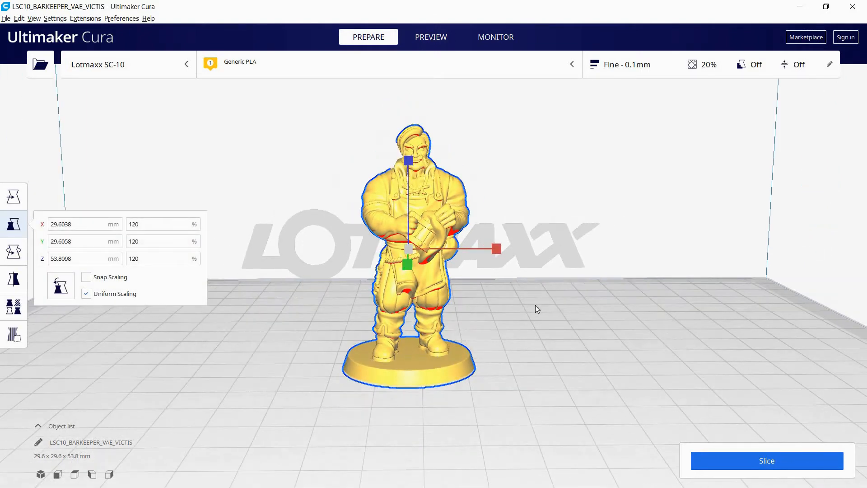
{"action": "right_click_drag", "start_coordinate": [536, 305], "coordinate": [529, 310]}
{"action": "left_click_drag", "start_coordinate": [498, 242], "coordinate": [434, 239]}
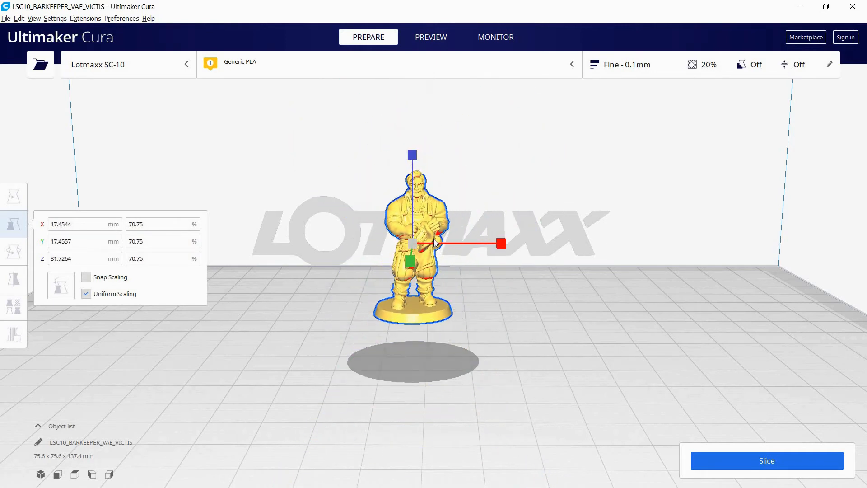
{"action": "left_click", "coordinate": [361, 238]}
{"action": "left_click", "coordinate": [404, 256]}
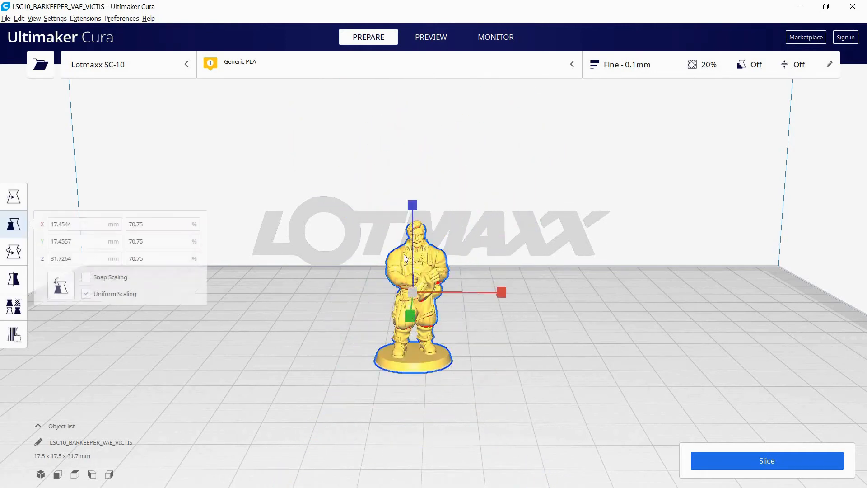
Turn off uniform scaling, stretch only the figure's height to about 146 %, and undo the stretch
{"action": "left_click", "coordinate": [86, 294]}
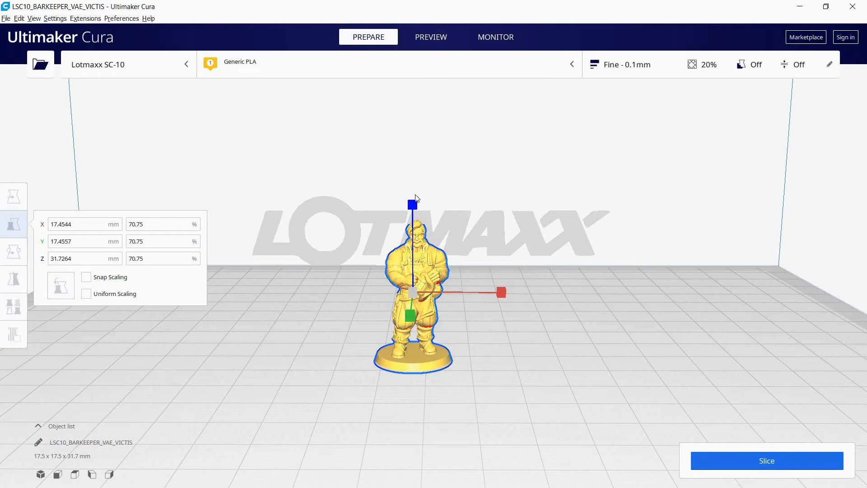
{"action": "left_click_drag", "start_coordinate": [415, 198], "coordinate": [438, 223]}
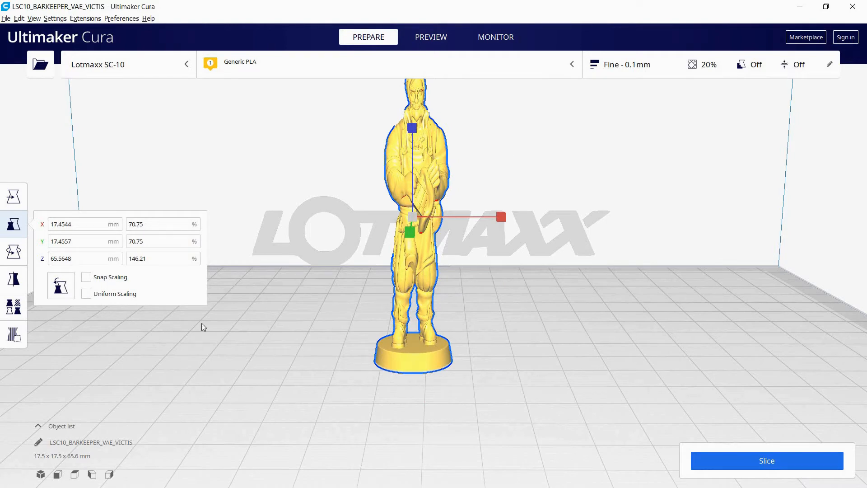
{"action": "key", "text": "ctrl+z"}
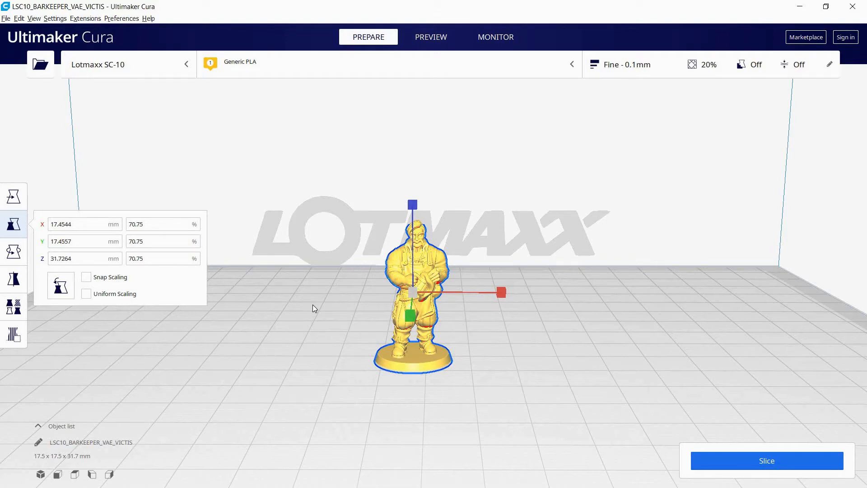
Set only the figure's Z scale to 100 % and check the distorted proportions up close
{"action": "left_click", "coordinate": [164, 258]}
{"action": "type", "text": "100"}
{"action": "left_click", "coordinate": [465, 280]}
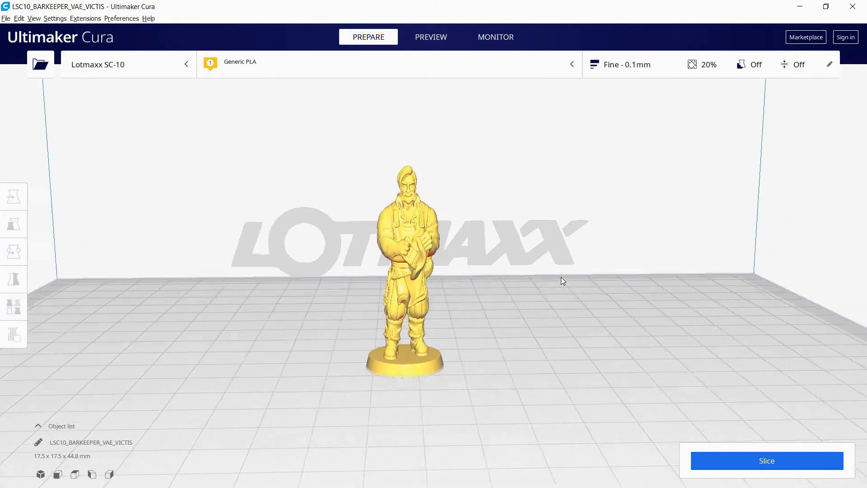
{"action": "scroll", "coordinate": [523, 271], "scroll_direction": "up", "scroll_amount": 5}
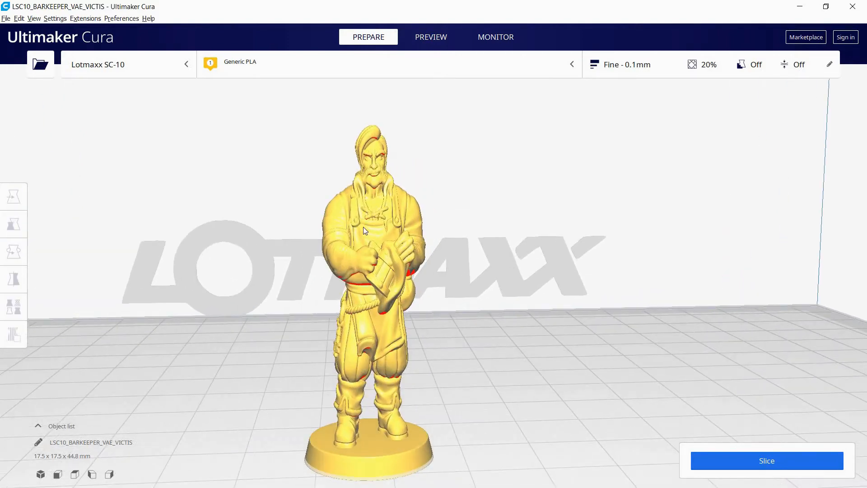
Turn uniform scaling back on and set the figure's scale to 100 % on all axes
{"action": "left_click", "coordinate": [365, 230]}
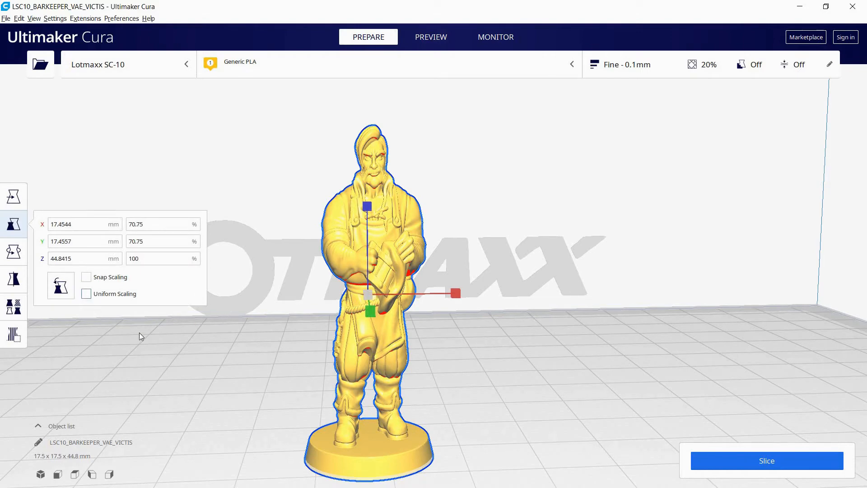
{"action": "left_click", "coordinate": [86, 294]}
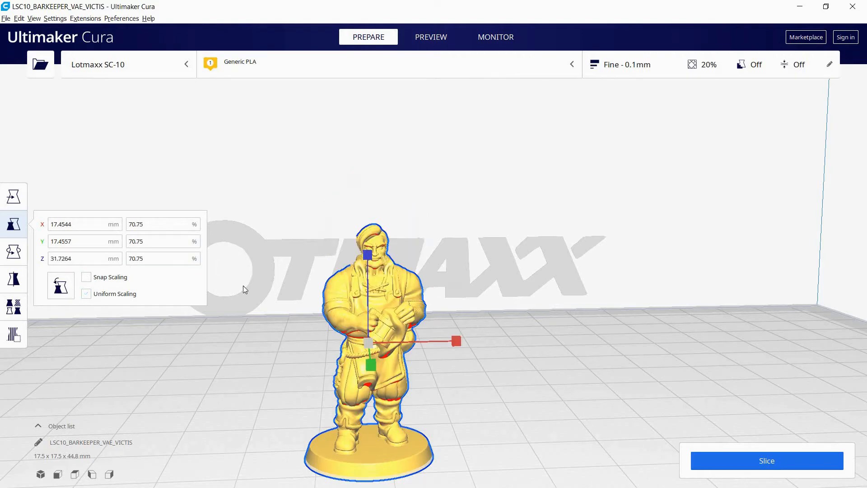
{"action": "left_click", "coordinate": [89, 294]}
{"action": "left_click_drag", "start_coordinate": [148, 259], "coordinate": [97, 258]}
{"action": "type", "text": "100"}
{"action": "left_click", "coordinate": [305, 210]}
{"action": "left_click", "coordinate": [376, 234]}
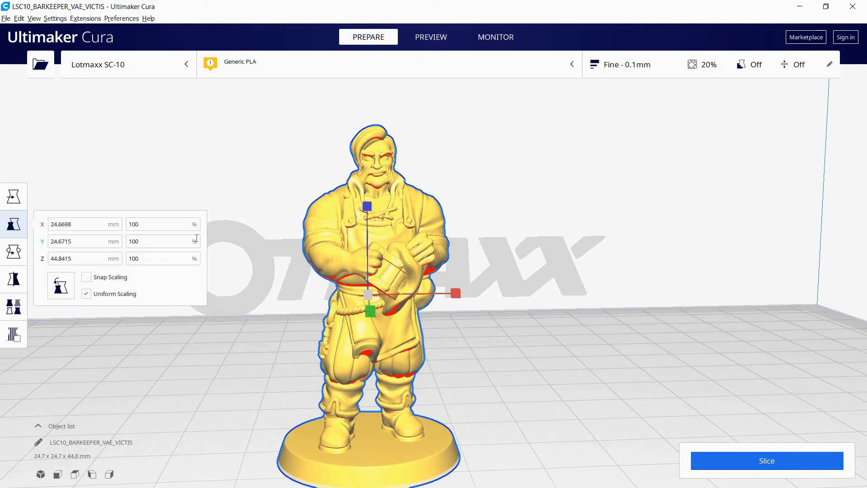
{"action": "scroll", "coordinate": [267, 226], "scroll_direction": "down", "scroll_amount": 3}
{"action": "left_click", "coordinate": [312, 237]}
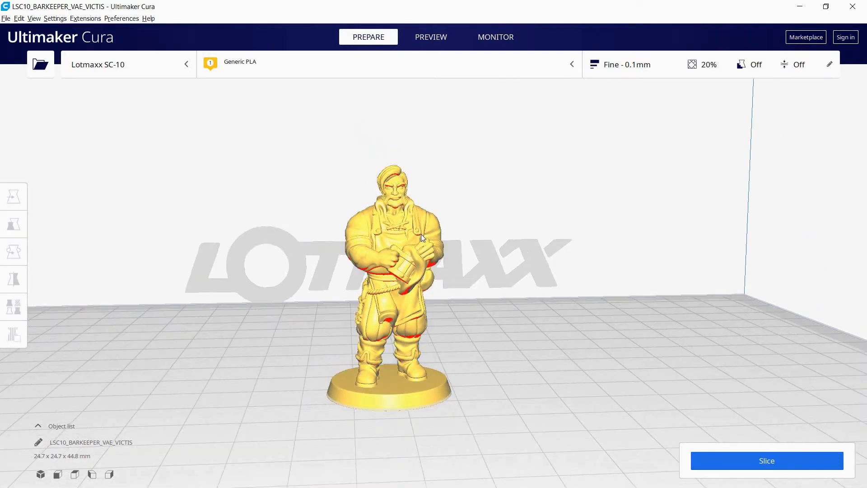
Try tilting the figure about its X axis with snap rotation on, and return it to upright
{"action": "left_click", "coordinate": [421, 233]}
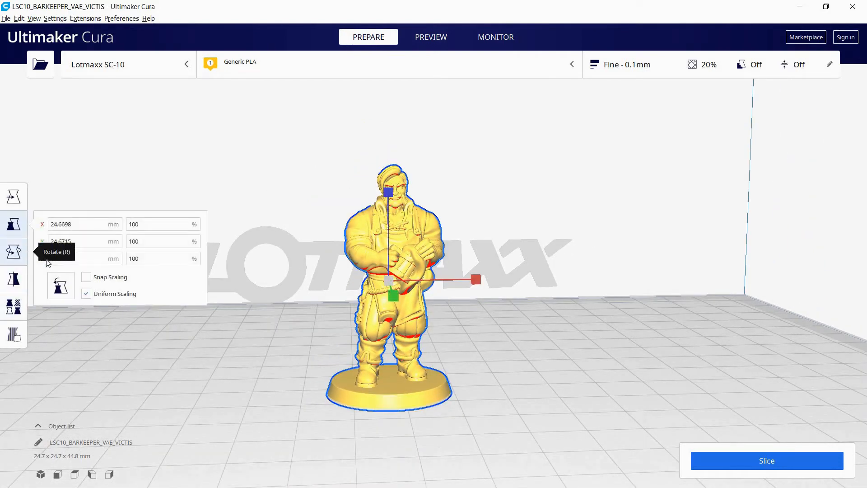
{"action": "left_click", "coordinate": [17, 252]}
{"action": "right_click_drag", "start_coordinate": [552, 197], "coordinate": [421, 275]}
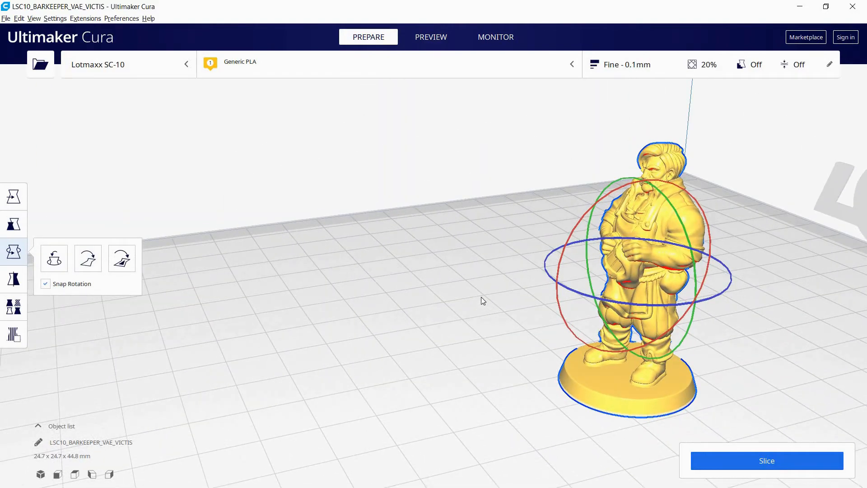
{"action": "right_click_drag", "start_coordinate": [480, 297], "coordinate": [536, 375]}
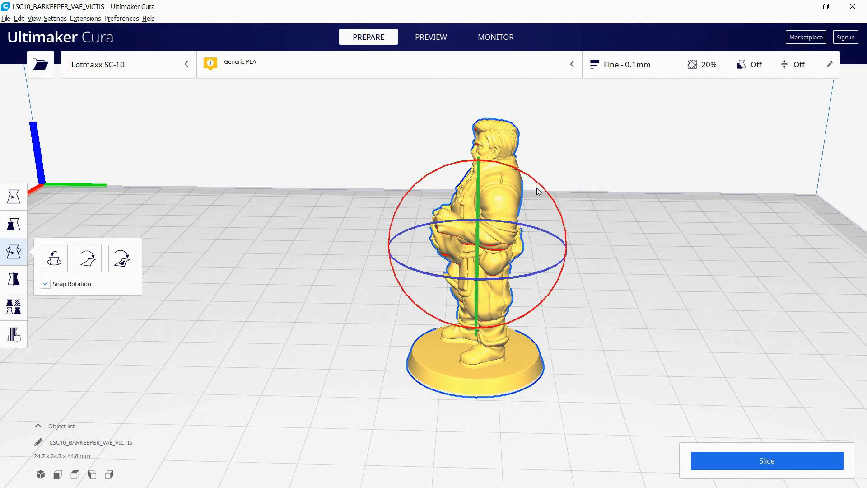
{"action": "left_click_drag", "start_coordinate": [537, 188], "coordinate": [487, 209]}
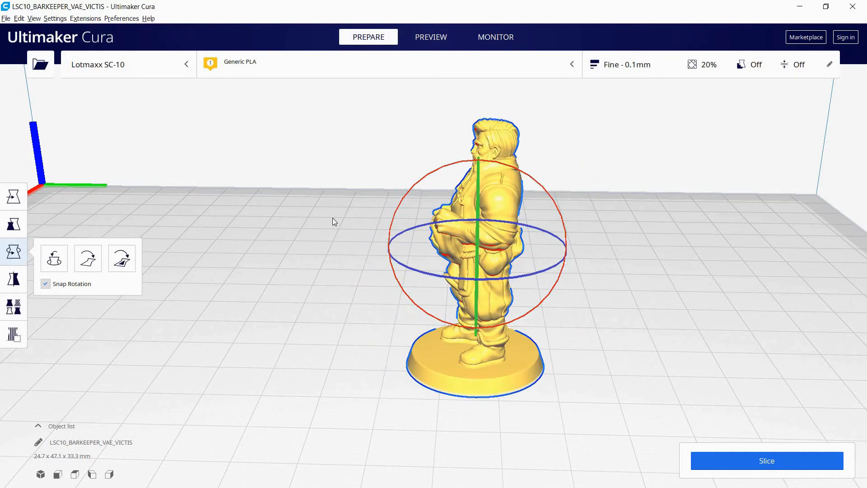
{"action": "left_click", "coordinate": [331, 219]}
{"action": "left_click", "coordinate": [477, 210]}
Mirror the figure along the X axis and flip it back to its original orientation
{"action": "right_click_drag", "start_coordinate": [313, 313], "coordinate": [533, 319]}
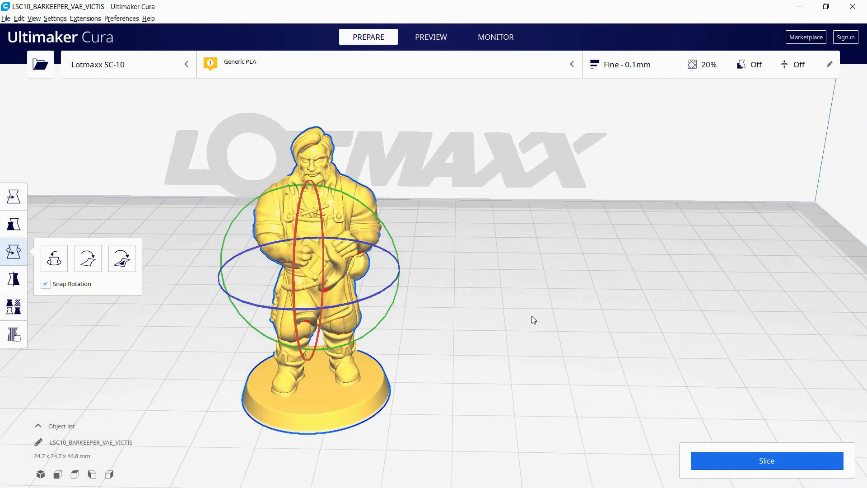
{"action": "scroll", "coordinate": [486, 239], "scroll_direction": "down", "scroll_amount": 4}
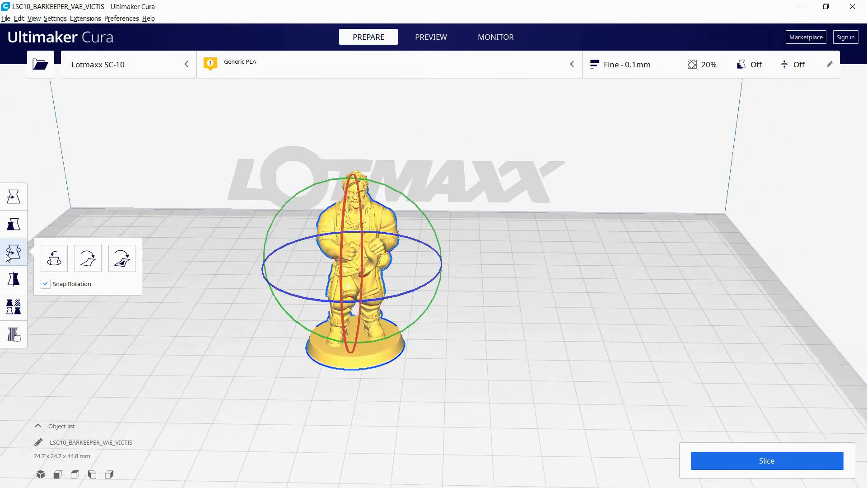
{"action": "left_click", "coordinate": [14, 279]}
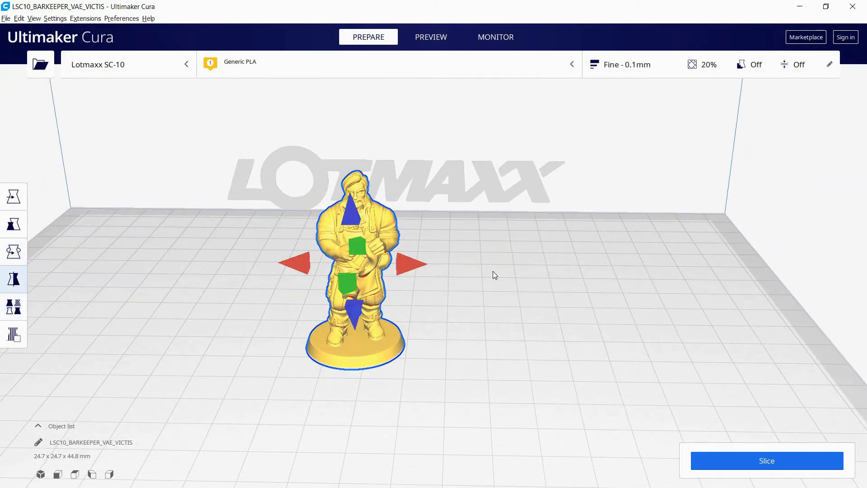
{"action": "scroll", "coordinate": [484, 267], "scroll_direction": "up", "scroll_amount": 4}
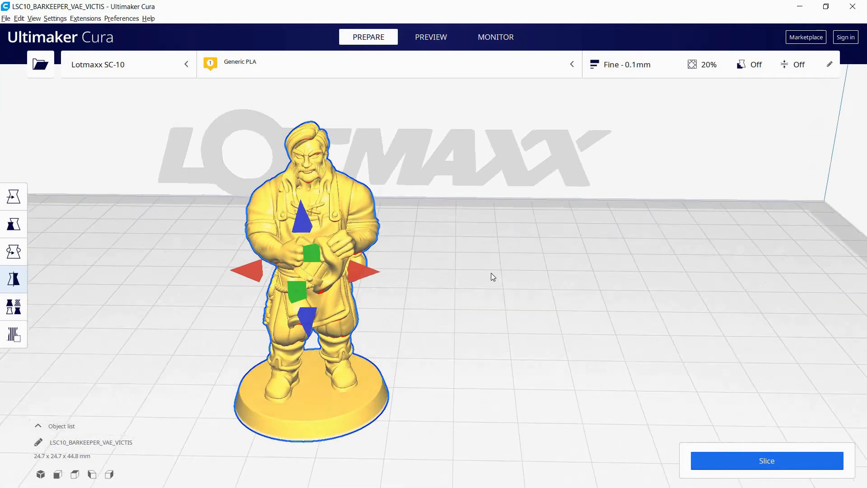
{"action": "right_click_drag", "start_coordinate": [516, 259], "coordinate": [517, 254]}
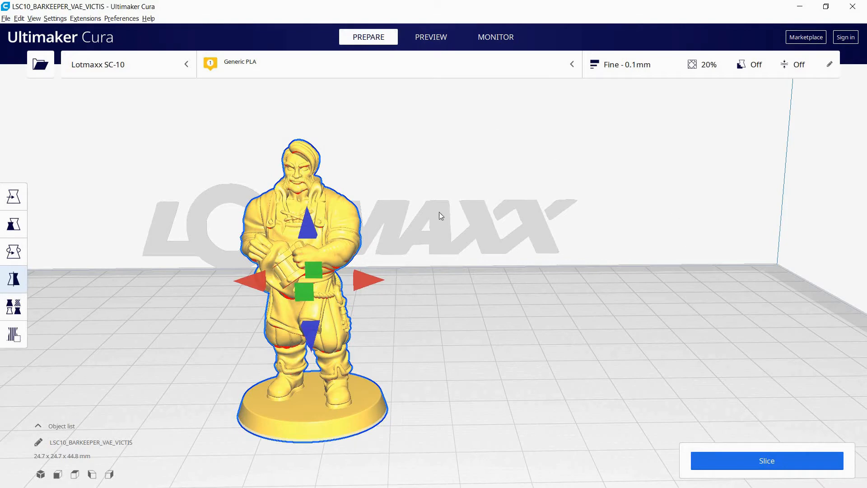
{"action": "left_click", "coordinate": [640, 266]}
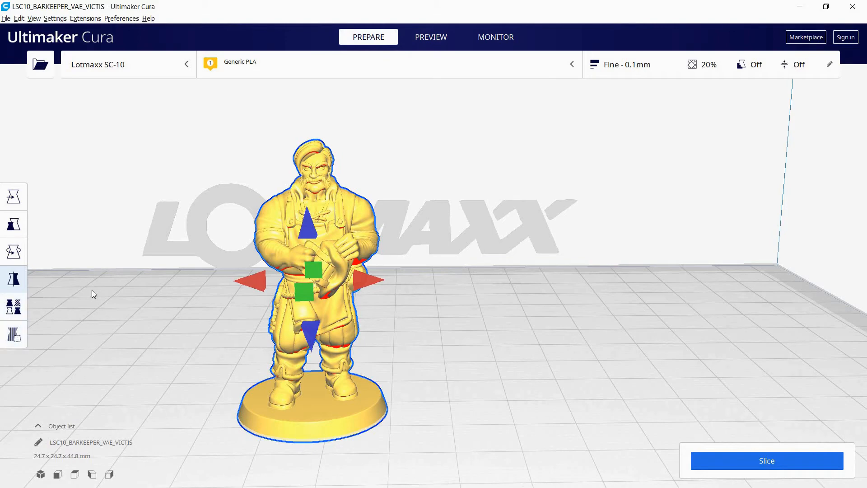
{"action": "left_click", "coordinate": [652, 265]}
{"action": "scroll", "coordinate": [488, 192], "scroll_direction": "down", "scroll_amount": 5}
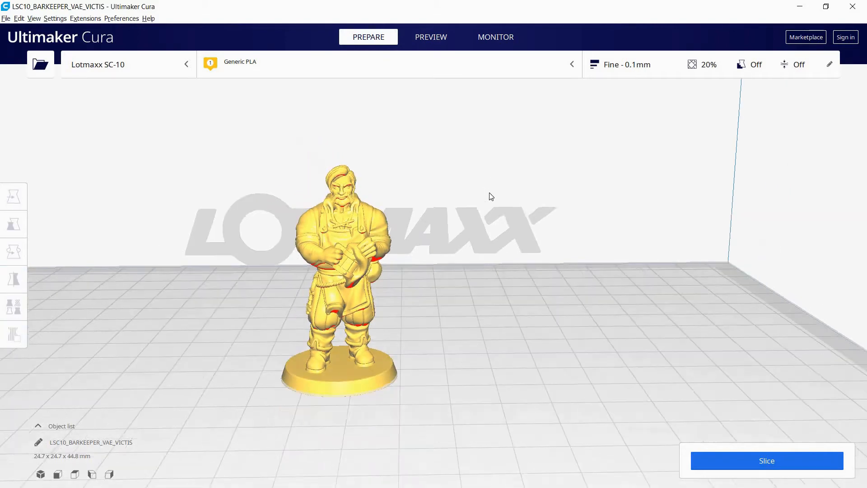
{"action": "left_click", "coordinate": [367, 266]}
{"action": "scroll", "coordinate": [443, 166], "scroll_direction": "up", "scroll_amount": 4}
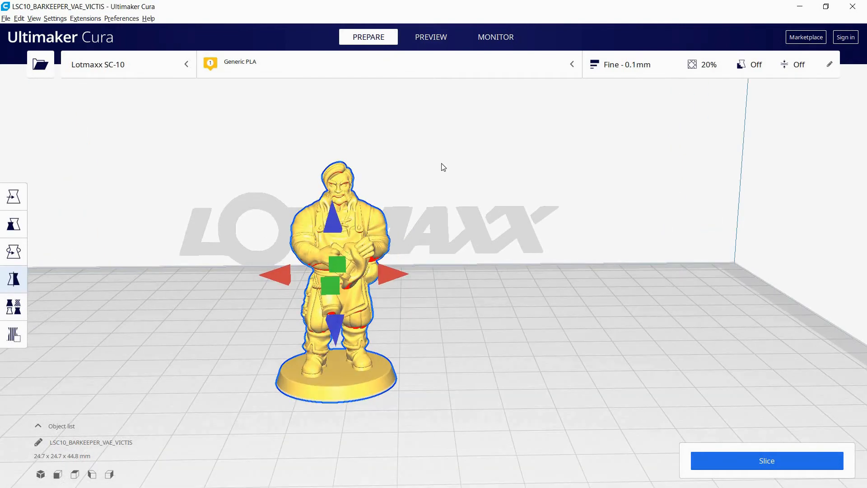
Activate the Move tool and deselect the barkeeper figure
{"action": "left_click", "coordinate": [14, 196]}
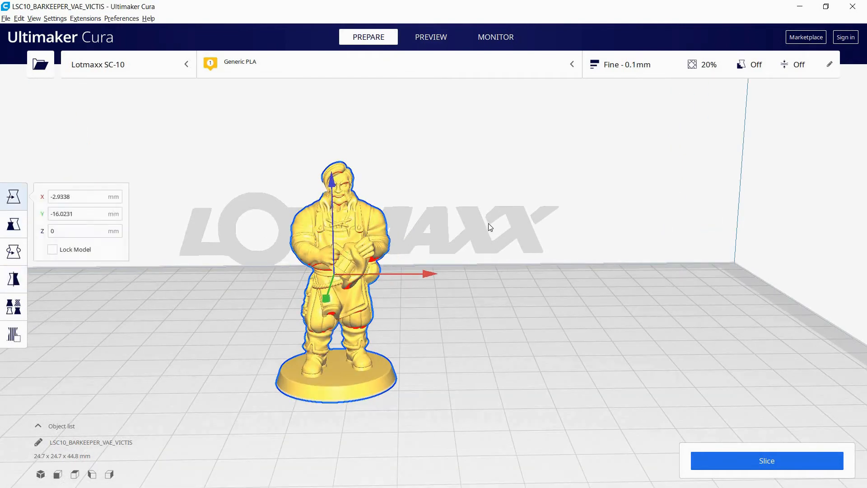
{"action": "left_click", "coordinate": [490, 226]}
{"action": "scroll", "coordinate": [489, 226], "scroll_direction": "down", "scroll_amount": 5}
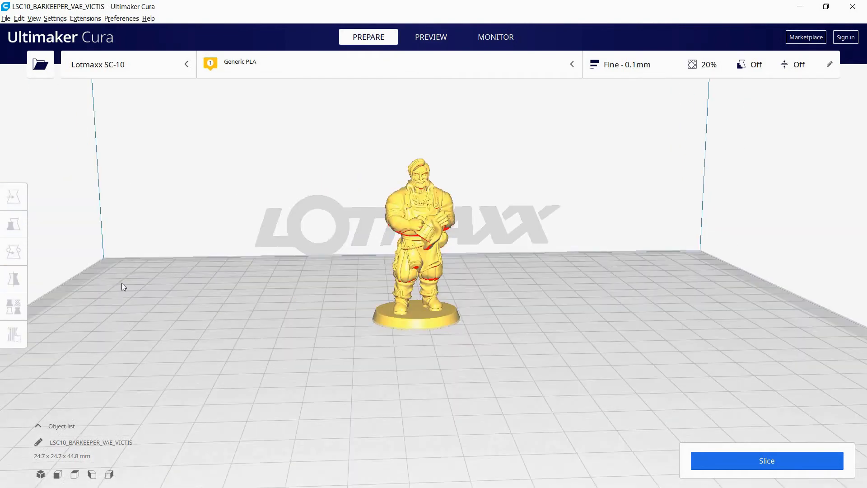
Switch the print settings to the custom view and choose the Fine - 0.1 mm profile
{"action": "left_click", "coordinate": [663, 64]}
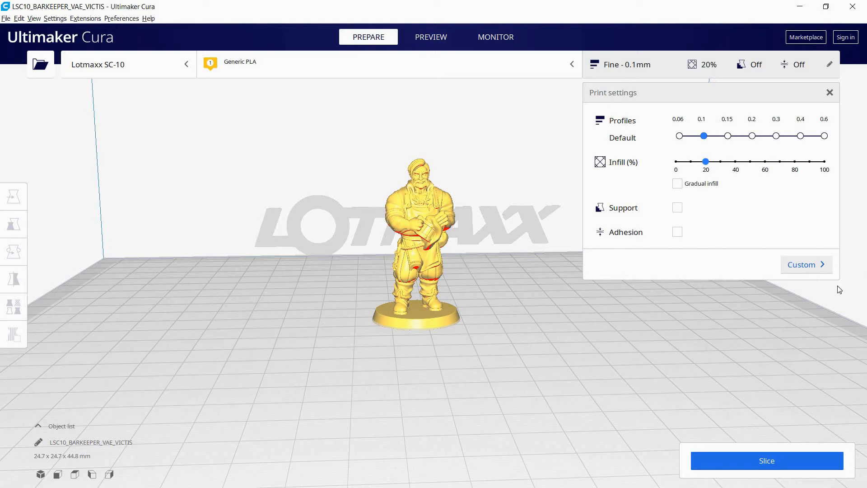
{"action": "left_click", "coordinate": [806, 263]}
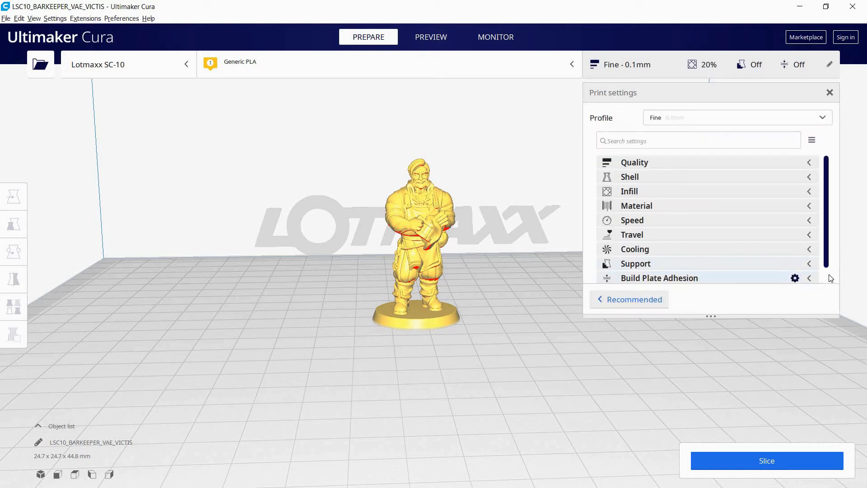
{"action": "left_click", "coordinate": [698, 118]}
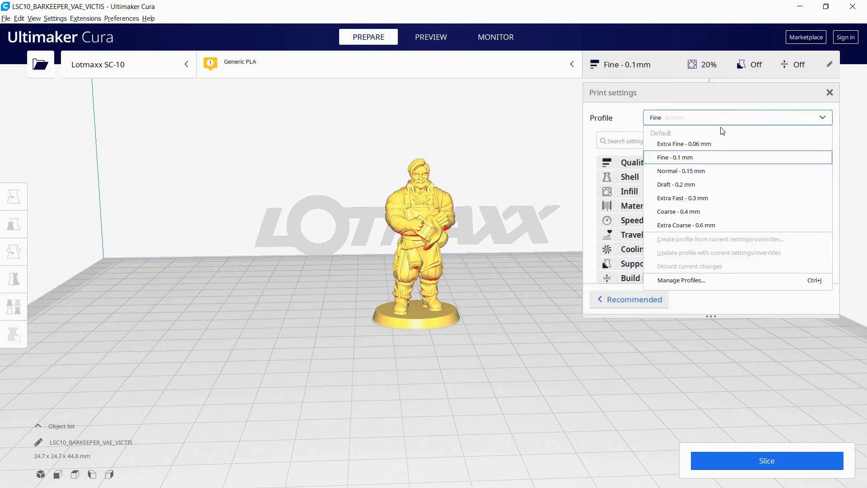
{"action": "left_click", "coordinate": [693, 157]}
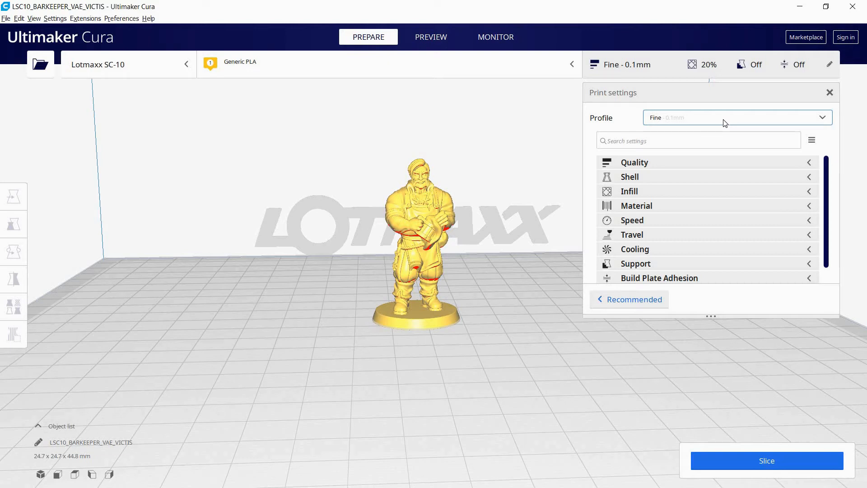
{"action": "left_click", "coordinate": [751, 118]}
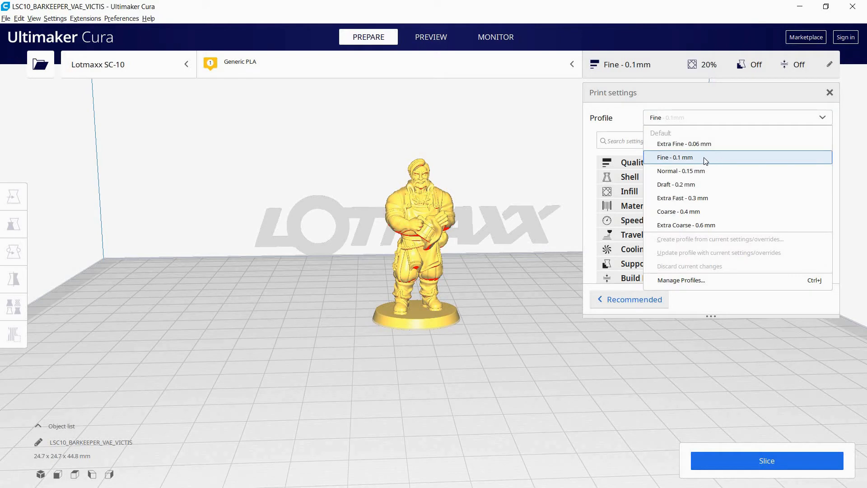
{"action": "left_click", "coordinate": [704, 158]}
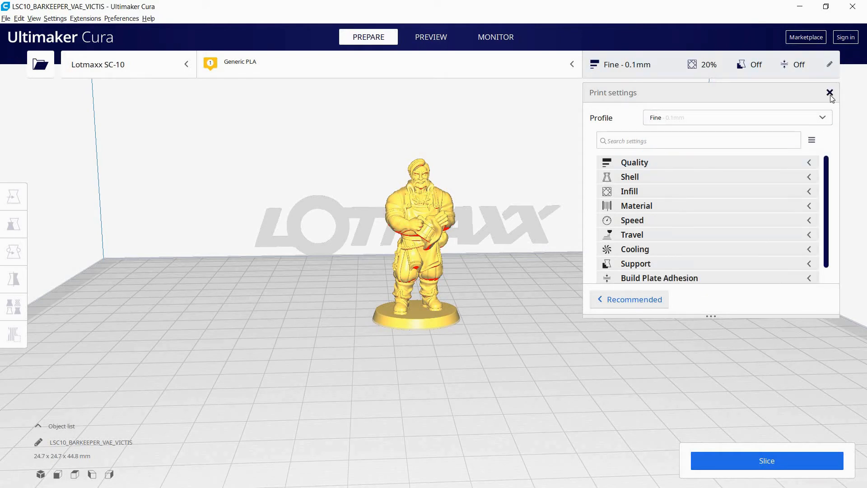
{"action": "left_click", "coordinate": [830, 92]}
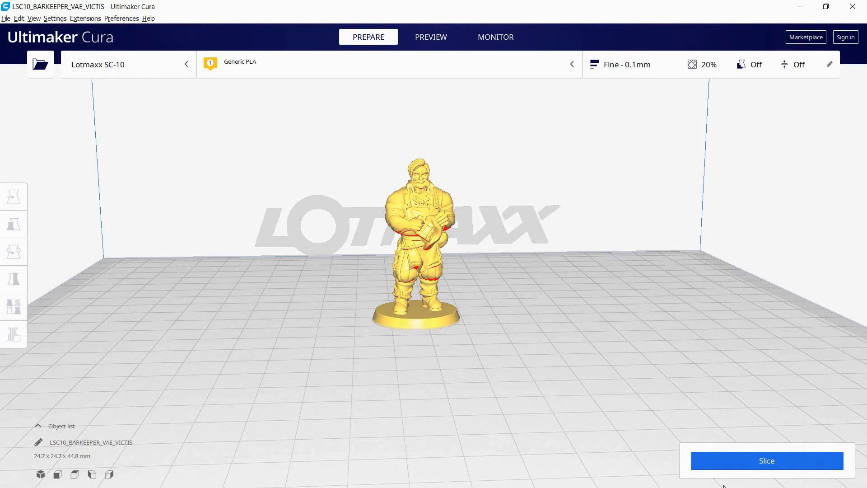
Slice the figure and check the sliced result up close in the layer preview
{"action": "left_click", "coordinate": [782, 465]}
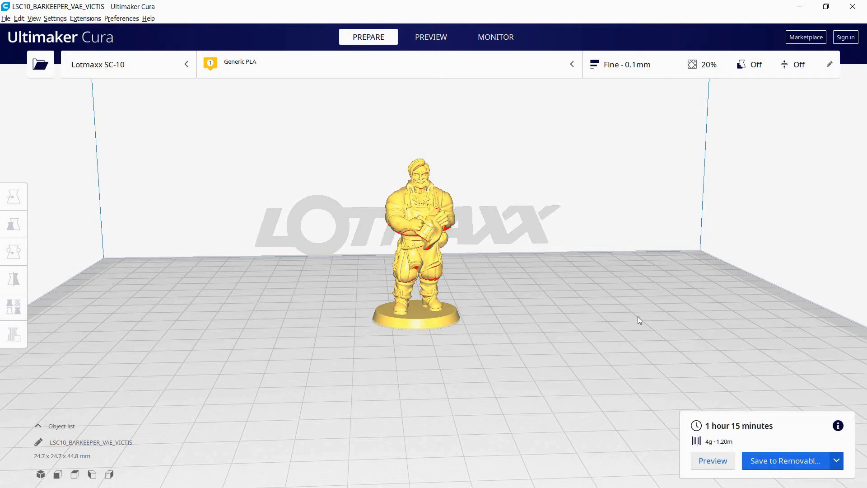
{"action": "left_click", "coordinate": [719, 460]}
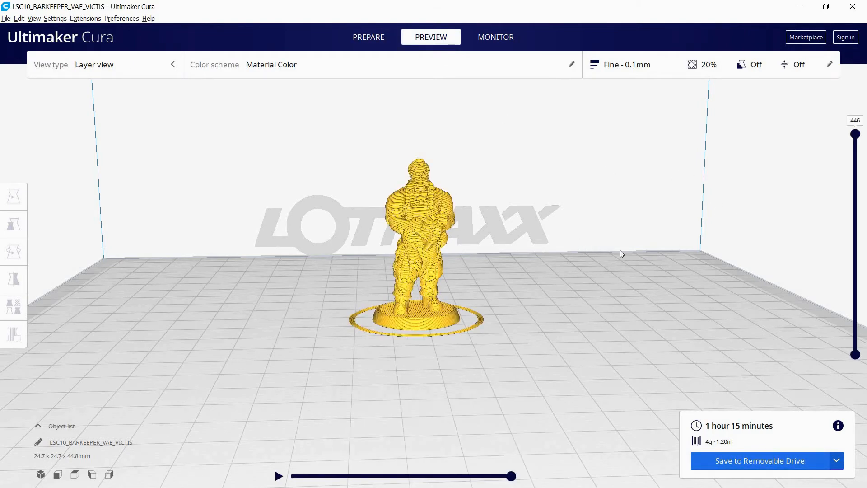
{"action": "scroll", "coordinate": [562, 242], "scroll_direction": "up", "scroll_amount": 5}
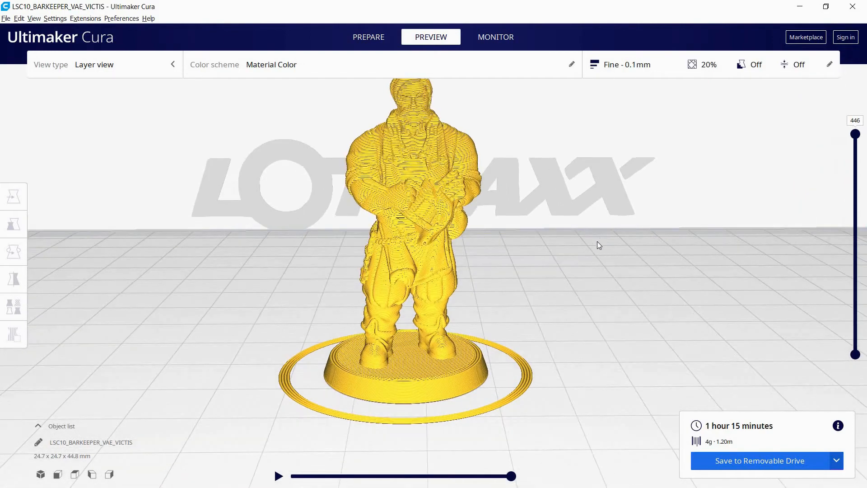
{"action": "middle_click_drag", "start_coordinate": [595, 259], "coordinate": [594, 283]}
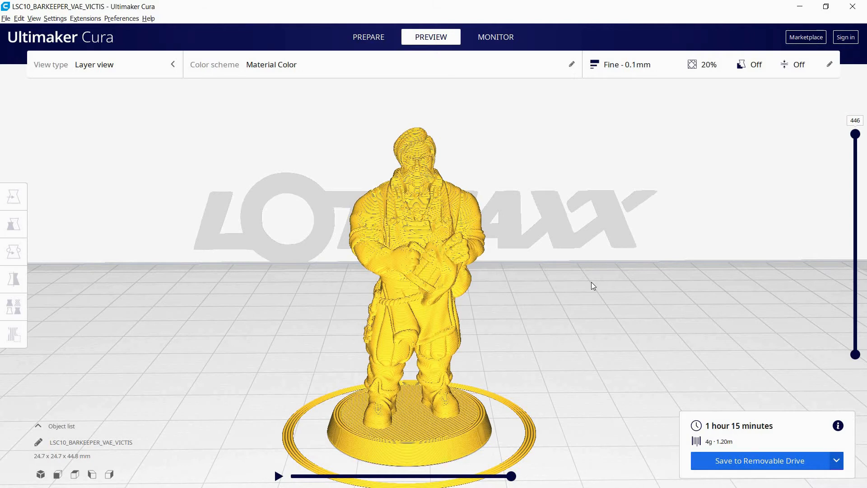
Lower the layer preview to layer 1 and examine the base's first layer with its surrounding skirt
{"action": "left_click", "coordinate": [856, 134]}
{"action": "left_click_drag", "start_coordinate": [856, 135], "coordinate": [865, 355]}
{"action": "scroll", "coordinate": [738, 328], "scroll_direction": "up", "scroll_amount": 8}
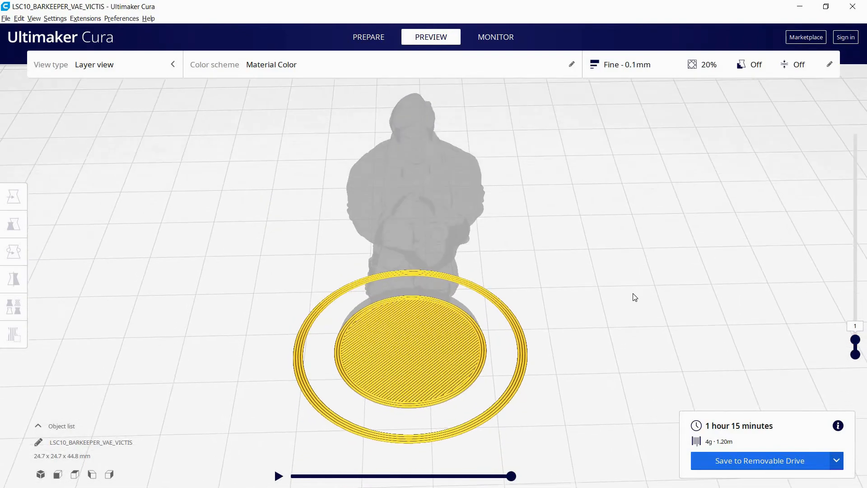
{"action": "right_click_drag", "start_coordinate": [621, 219], "coordinate": [650, 245]}
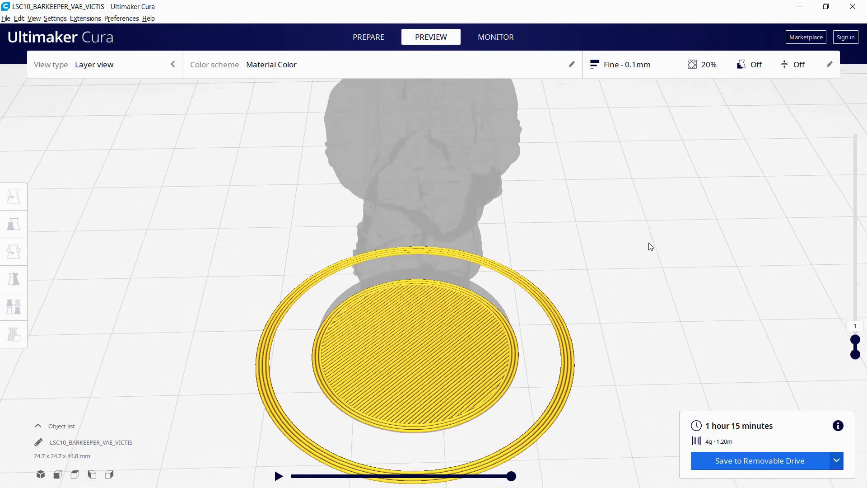
Step the layer preview one layer at a time from the first layer up to layer 6
{"action": "left_click", "coordinate": [855, 340]}
{"action": "left_click_drag", "start_coordinate": [858, 344], "coordinate": [858, 357]}
{"action": "left_click_drag", "start_coordinate": [856, 339], "coordinate": [859, 376]}
{"action": "key", "text": "Up"}
{"action": "key", "text": "Up"}
{"action": "key", "text": "Up"}
{"action": "key", "text": "Up"}
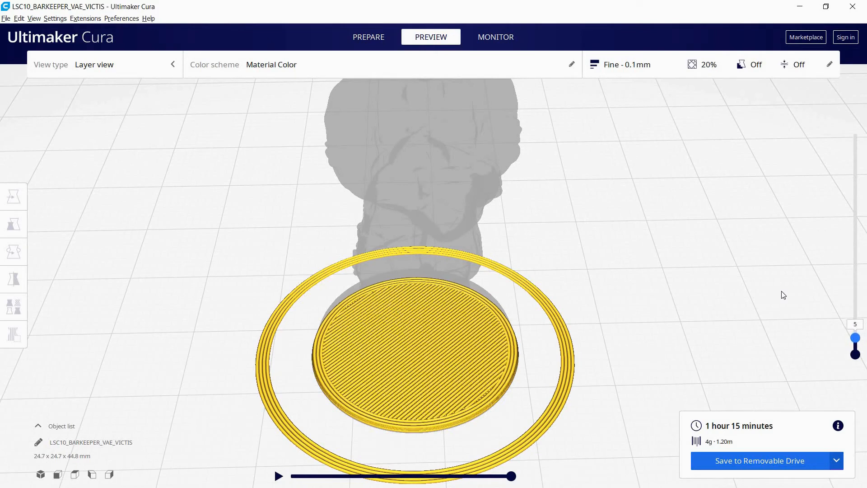
{"action": "key", "text": "Up"}
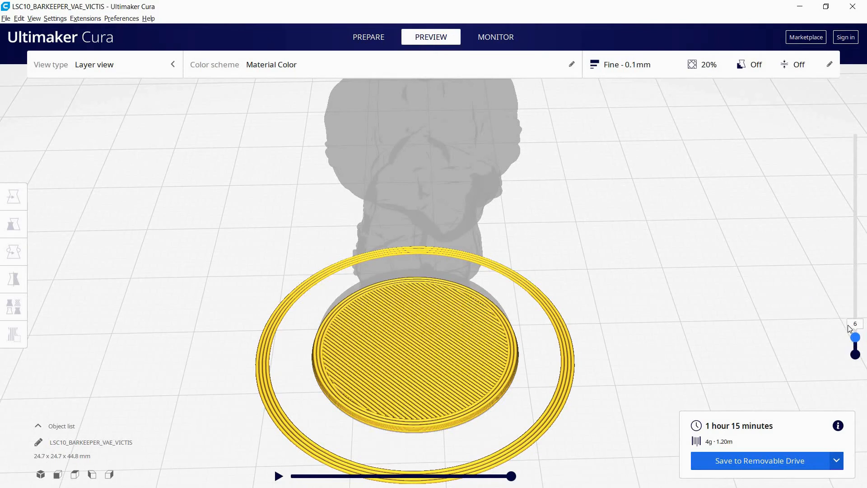
Raise the layer preview to layer 88 and scrub along that layer's print path
{"action": "left_click_drag", "start_coordinate": [856, 338], "coordinate": [855, 300]}
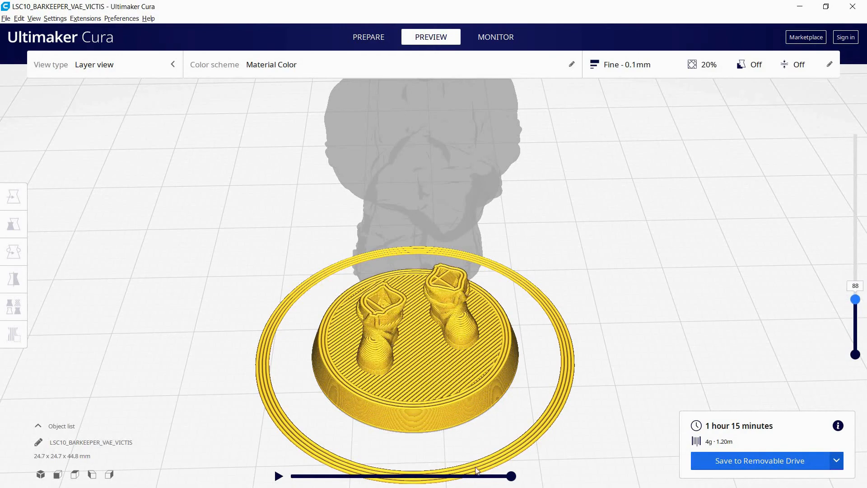
{"action": "left_click_drag", "start_coordinate": [511, 477], "coordinate": [587, 465]}
Raise the layer preview to layer 346 and examine the layer lines on the figure's torso and hands up close
{"action": "left_click_drag", "start_coordinate": [857, 303], "coordinate": [858, 169]}
{"action": "scroll", "coordinate": [629, 197], "scroll_direction": "up", "scroll_amount": 1}
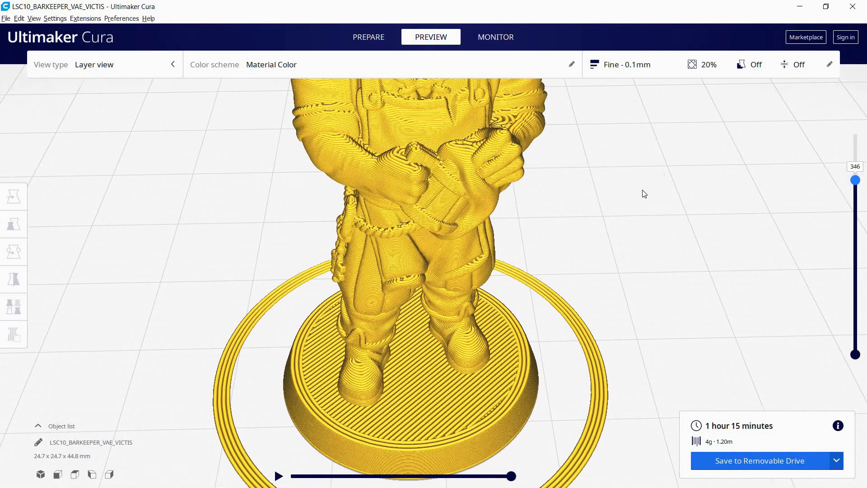
{"action": "scroll", "coordinate": [673, 213], "scroll_direction": "up", "scroll_amount": 1}
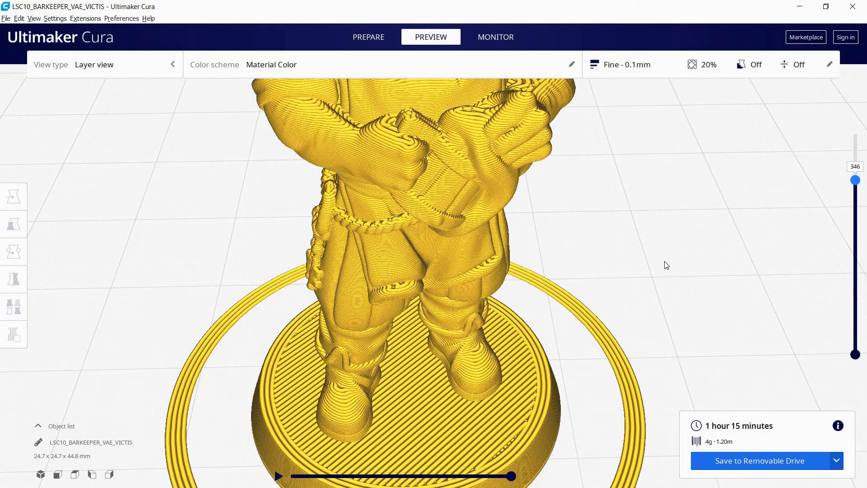
{"action": "mouse_move", "coordinate": [690, 240]}
{"action": "right_mouse_down"}
{"action": "mouse_move", "coordinate": [685, 216]}
{"action": "mouse_move", "coordinate": [681, 251]}
{"action": "right_mouse_up"}
{"action": "scroll", "coordinate": [642, 317], "scroll_direction": "up", "scroll_amount": 10}
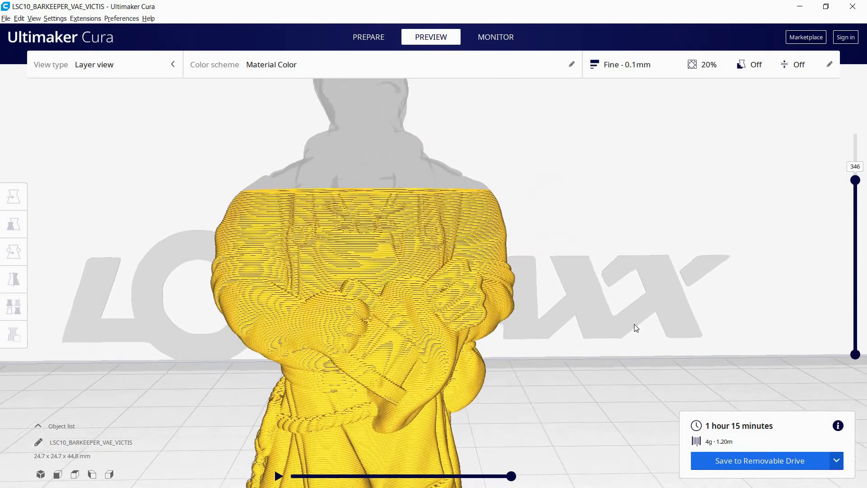
{"action": "right_click_drag", "start_coordinate": [568, 328], "coordinate": [621, 320]}
{"action": "middle_click_drag", "start_coordinate": [622, 321], "coordinate": [698, 318]}
{"action": "scroll", "coordinate": [649, 307], "scroll_direction": "up", "scroll_amount": 4}
{"action": "right_click_drag", "start_coordinate": [698, 318], "coordinate": [700, 313]}
{"action": "middle_click_drag", "start_coordinate": [702, 298], "coordinate": [697, 304]}
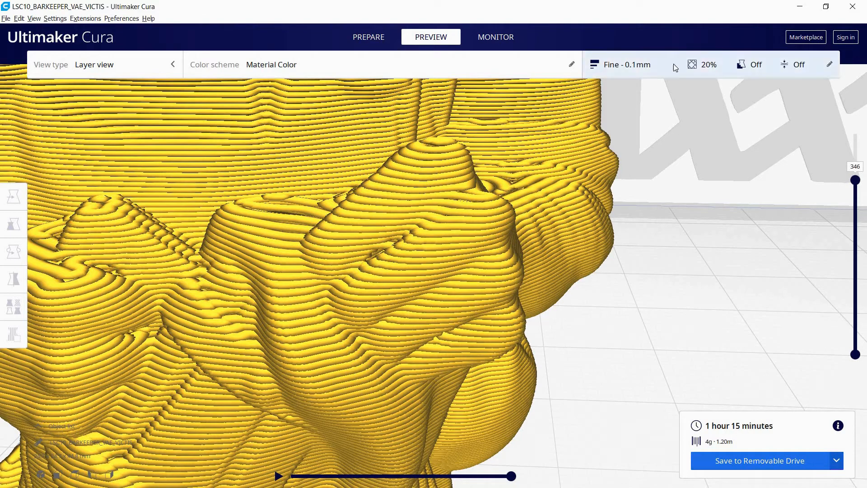
Reopen the print settings, lower the preview to layer 314, and examine the infill and hands up close
{"action": "left_click", "coordinate": [684, 56]}
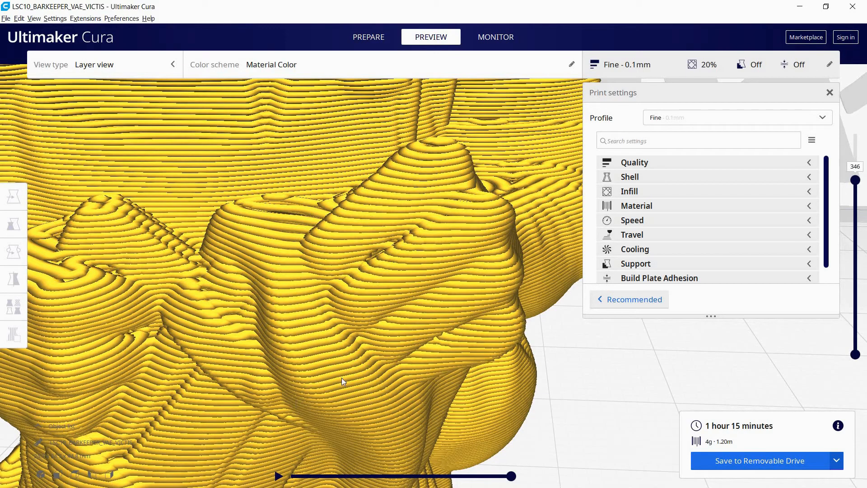
{"action": "scroll", "coordinate": [341, 378], "scroll_direction": "down", "scroll_amount": 10}
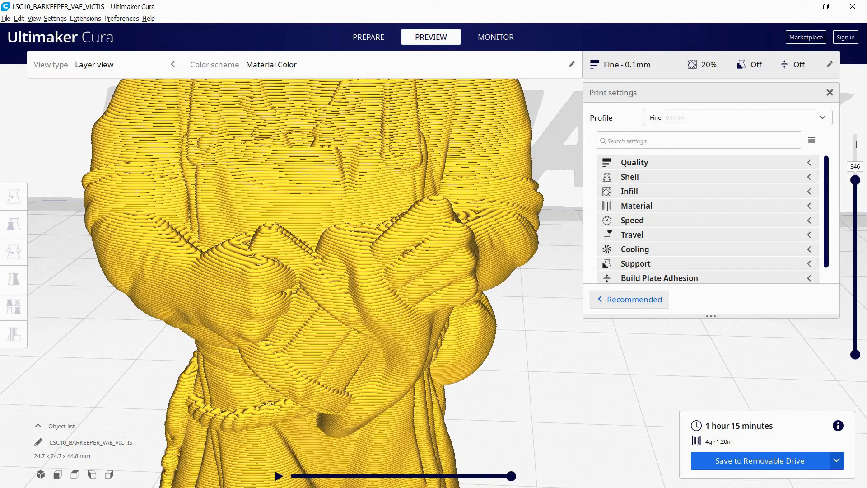
{"action": "mouse_move", "coordinate": [855, 180]}
{"action": "left_mouse_down"}
{"action": "mouse_move", "coordinate": [855, 130]}
{"action": "mouse_move", "coordinate": [853, 210]}
{"action": "mouse_move", "coordinate": [856, 193]}
{"action": "left_mouse_up"}
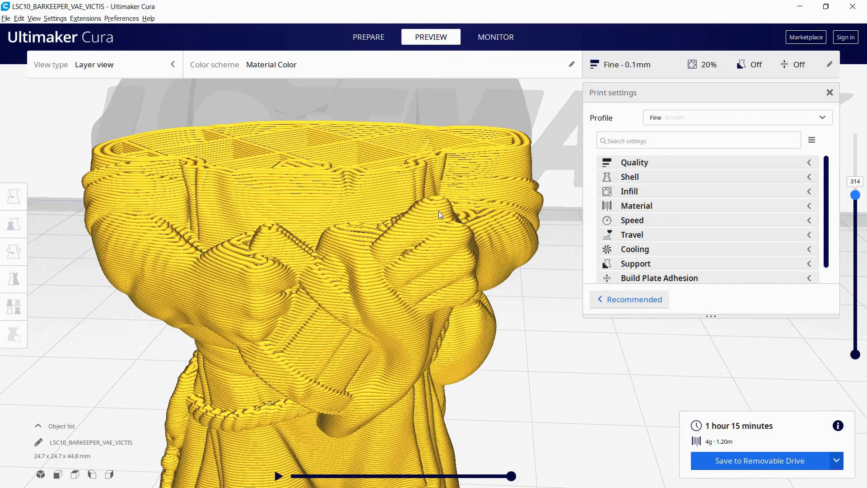
{"action": "scroll", "coordinate": [440, 211], "scroll_direction": "up", "scroll_amount": 5}
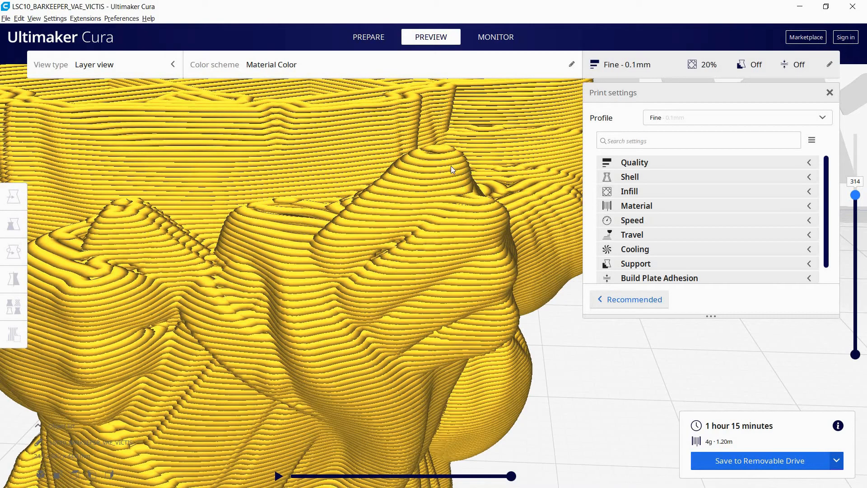
{"action": "scroll", "coordinate": [475, 149], "scroll_direction": "down", "scroll_amount": 10}
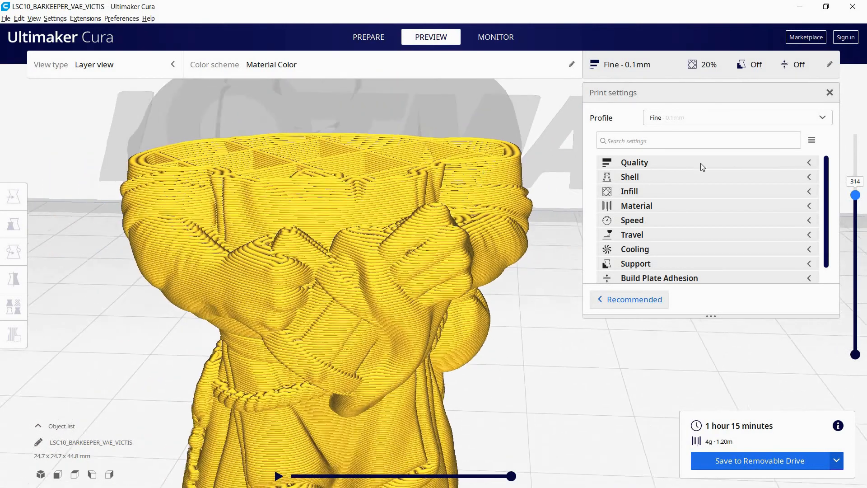
Close the print settings and restore the layer preview to the top layer, 446, to view the whole figure
{"action": "left_click", "coordinate": [829, 92]}
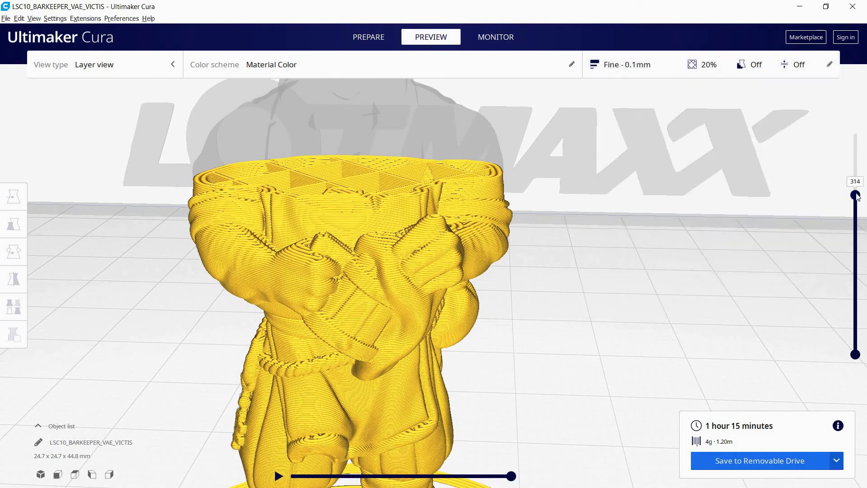
{"action": "left_click_drag", "start_coordinate": [860, 150], "coordinate": [855, 104]}
{"action": "scroll", "coordinate": [638, 175], "scroll_direction": "down", "scroll_amount": 5}
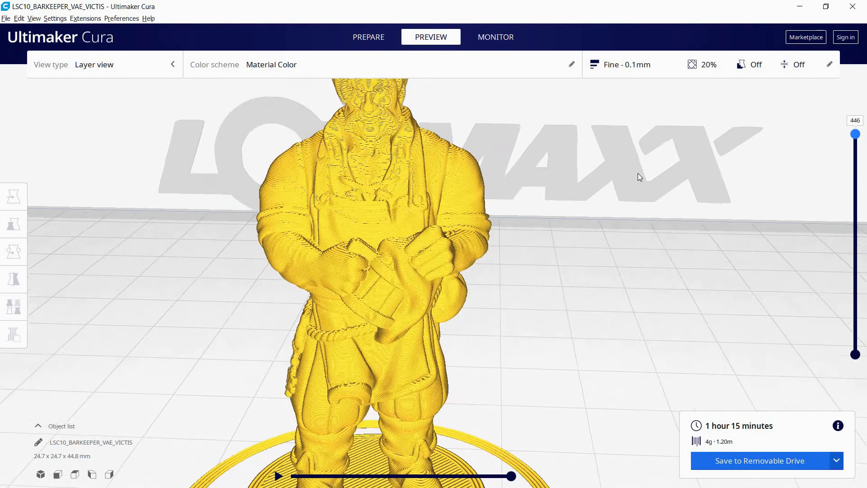
{"action": "scroll", "coordinate": [625, 178], "scroll_direction": "down", "scroll_amount": 2}
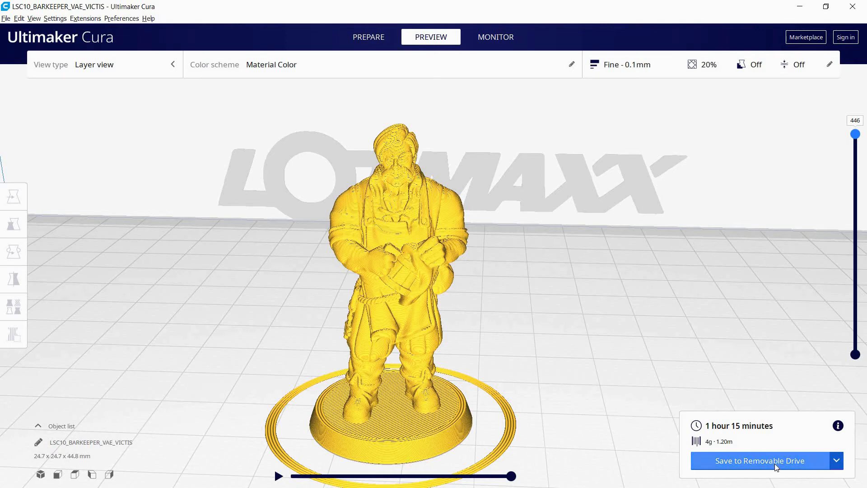
Change the output method to Save to File and start saving the sliced figure
{"action": "left_click", "coordinate": [836, 460]}
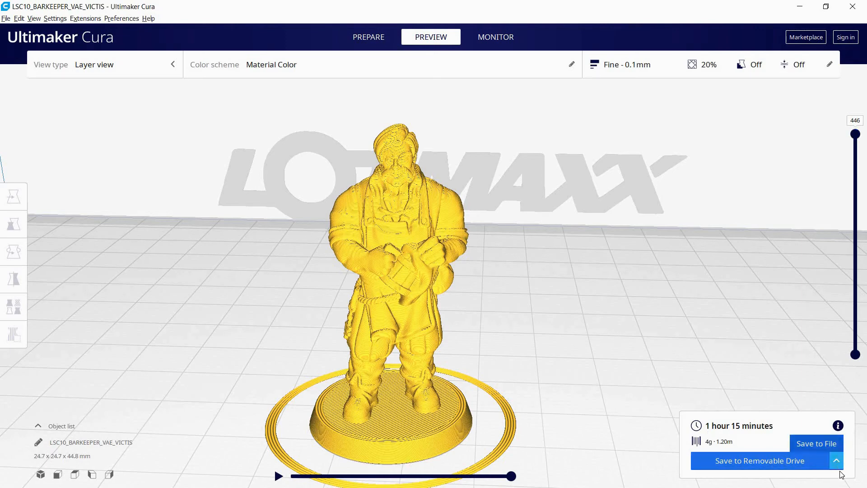
{"action": "left_click", "coordinate": [828, 442]}
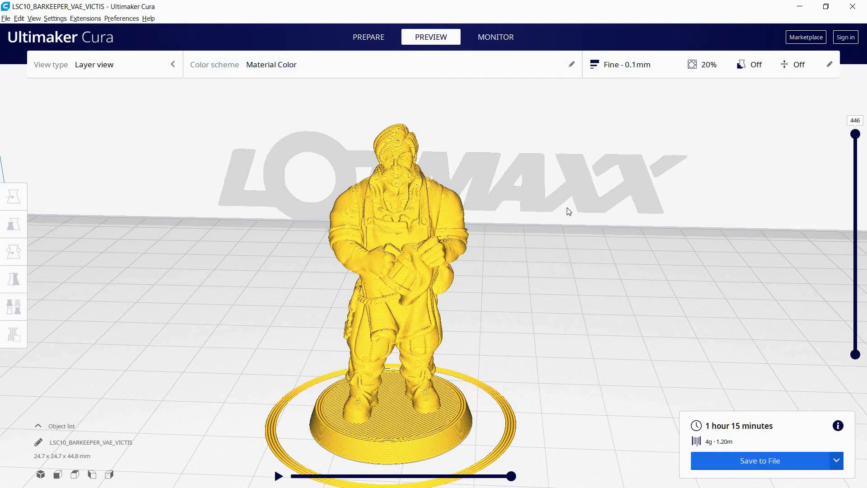
{"action": "left_click", "coordinate": [793, 463]}
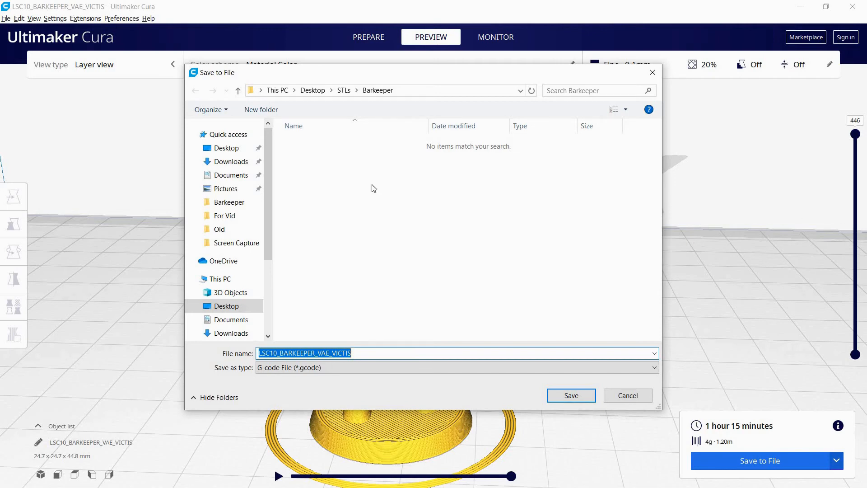
Browse to the Ender Root folder on the ENDER 3 (E:) drive as the save location for the G-code
{"action": "scroll", "coordinate": [268, 189], "scroll_direction": "down", "scroll_amount": 1}
{"action": "scroll", "coordinate": [271, 217], "scroll_direction": "down", "scroll_amount": 2}
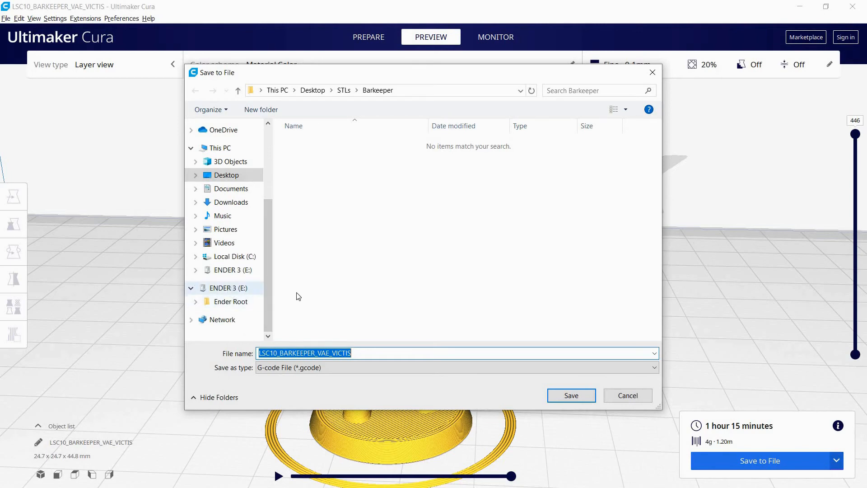
{"action": "right_click", "coordinate": [225, 290]}
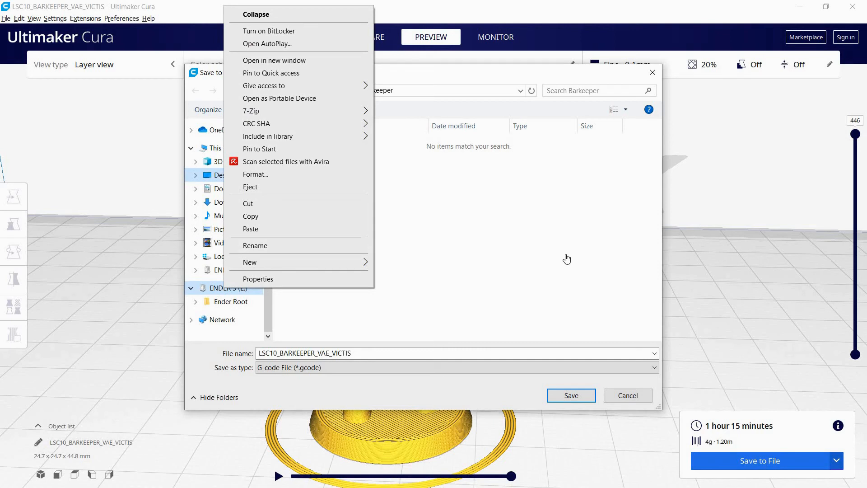
{"action": "left_click", "coordinate": [416, 162]}
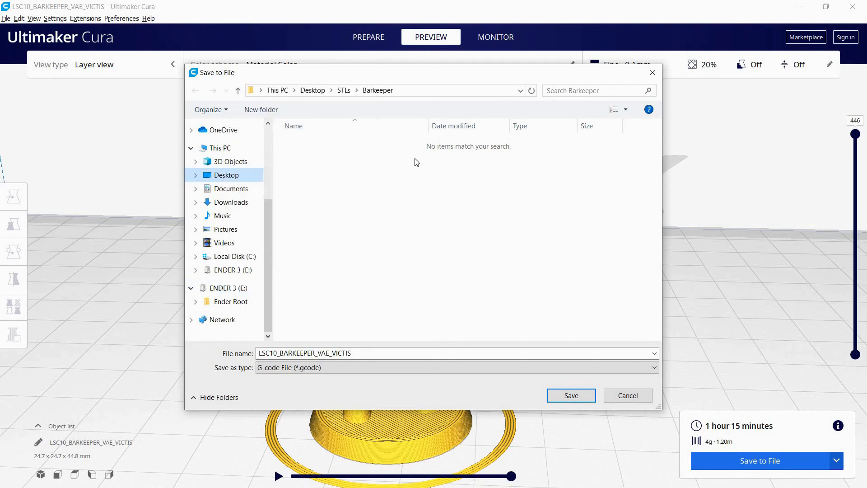
{"action": "left_click", "coordinate": [227, 291]}
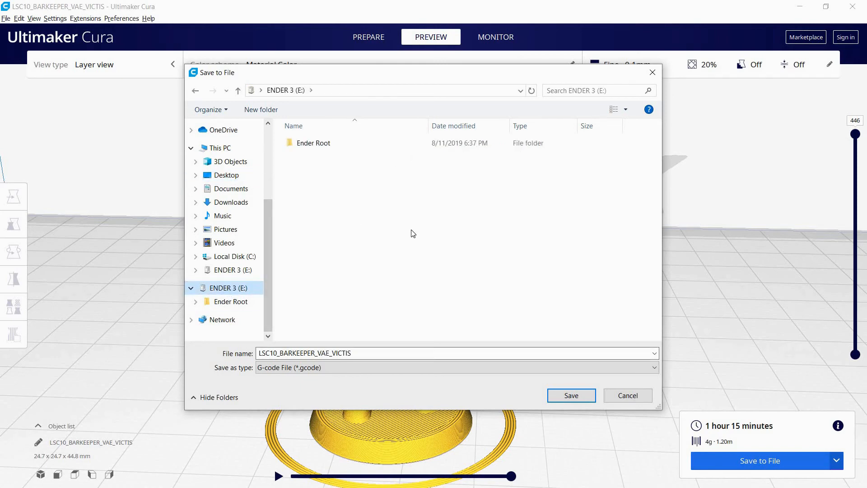
{"action": "double_click", "coordinate": [313, 143]}
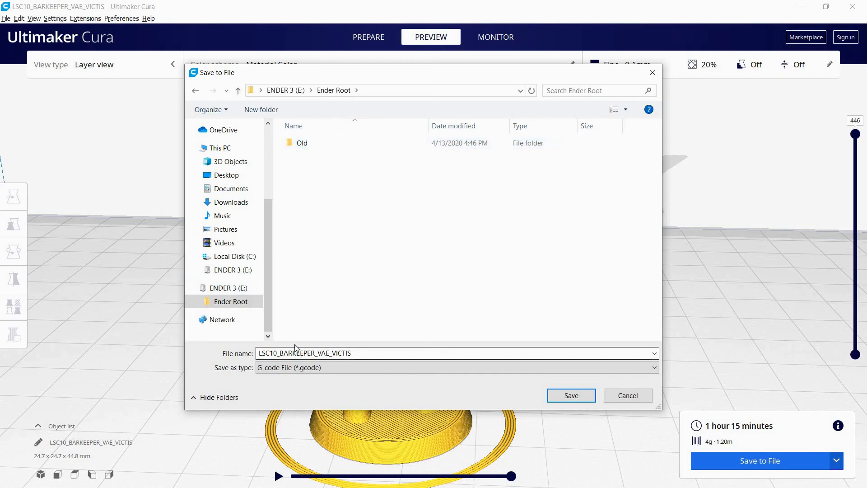
Replace the LSC10_ prefix of the file name with 1.15 followed by a space
{"action": "double_click", "coordinate": [283, 353]}
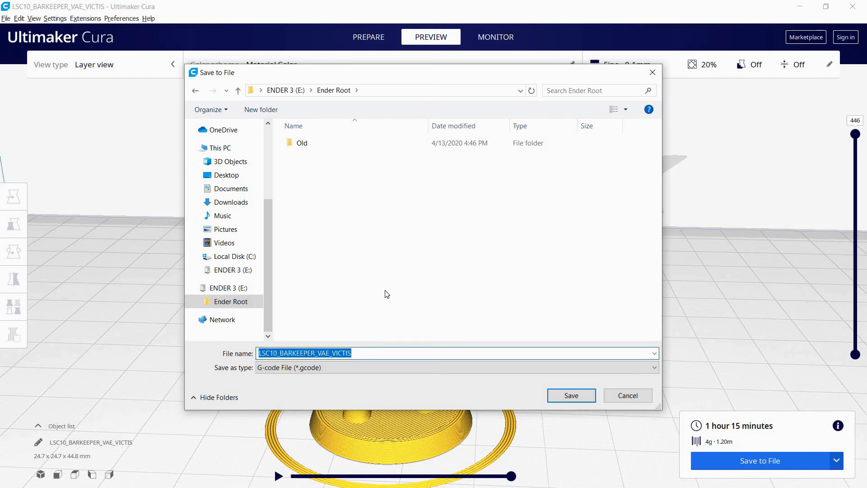
{"action": "key", "text": "End"}
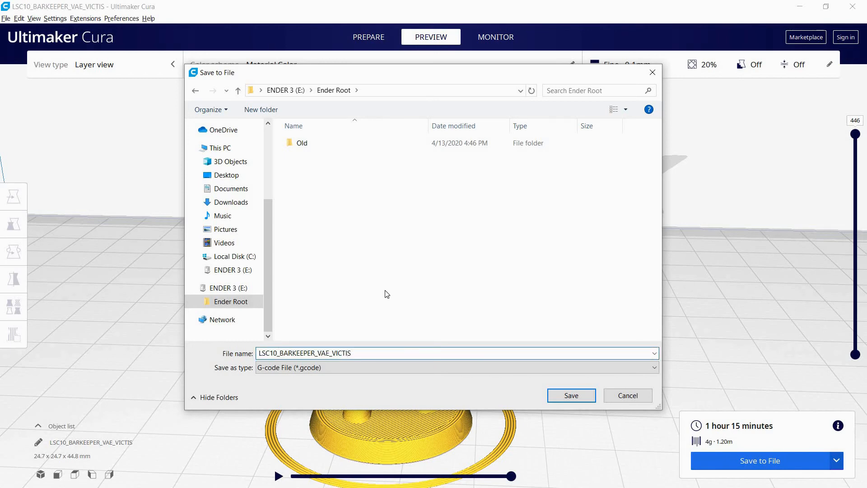
{"action": "left_click", "coordinate": [279, 352]}
{"action": "key", "text": "BackSpace"}
{"action": "key", "text": "BackSpace"}
{"action": "key", "text": "BackSpace"}
{"action": "key", "text": "BackSpace"}
{"action": "key", "text": "BackSpace"}
{"action": "key", "text": "BackSpace"}
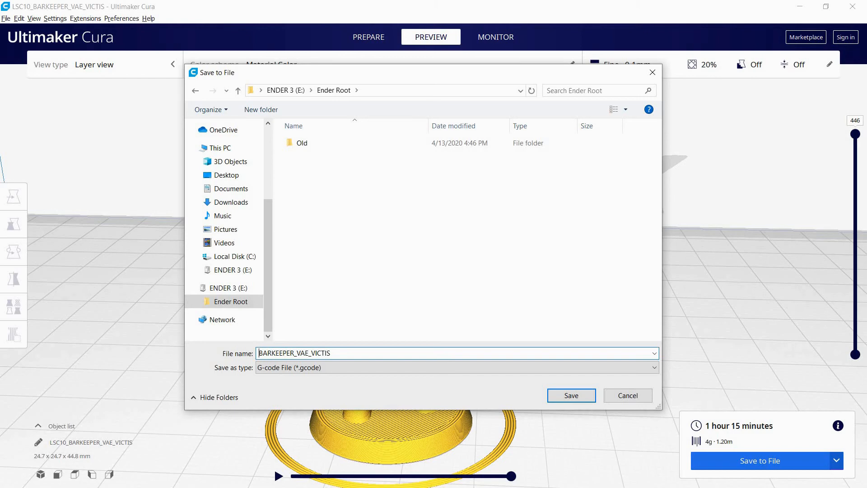
{"action": "type", "text": "1.15"}
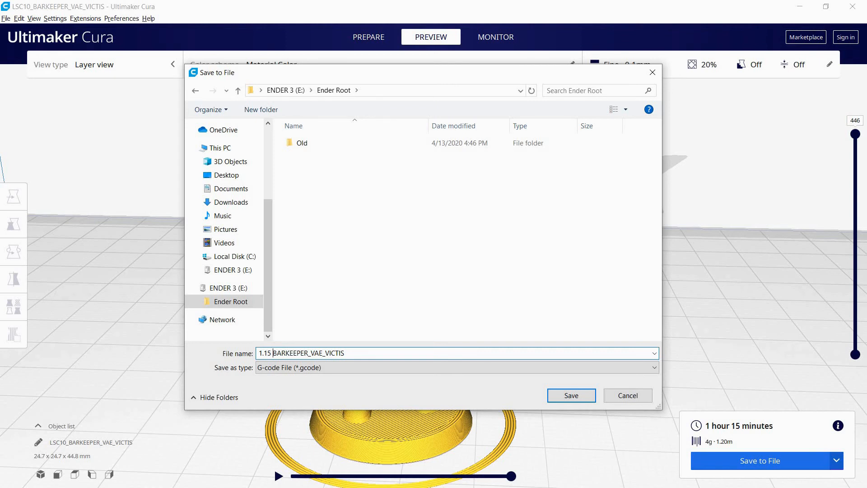
Remove _VAE_VICTIS so the file name reads 1.15 BARKEEPER, and save it as a G-code file
{"action": "left_click_drag", "start_coordinate": [310, 353], "coordinate": [388, 354]}
{"action": "key", "text": "BackSpace"}
{"action": "key", "text": "BackSpace"}
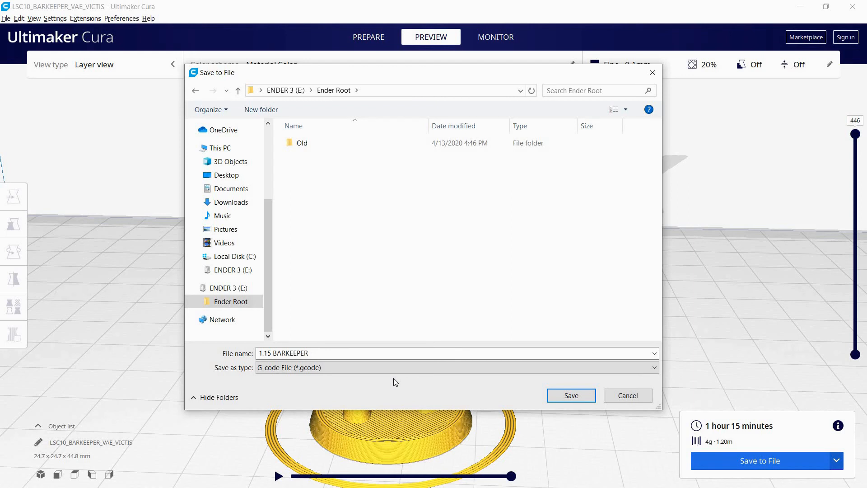
{"action": "left_click", "coordinate": [571, 395]}
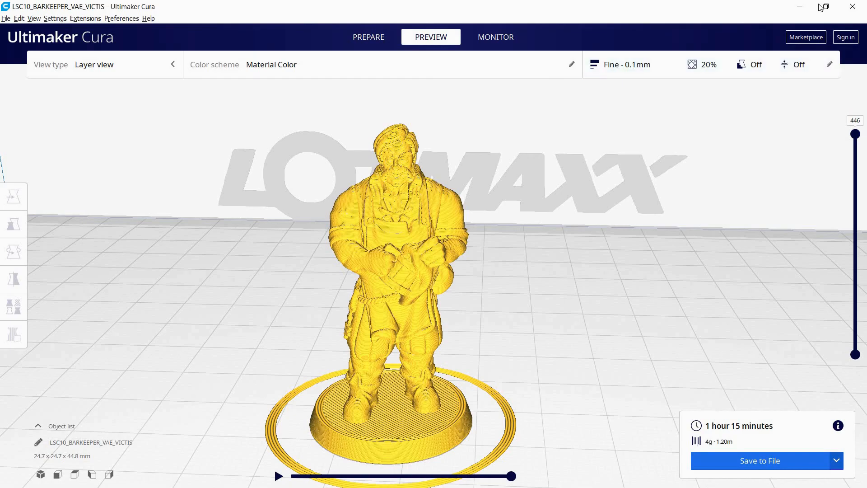
Minimize the slicer to reach the desktop and show the hidden system tray icons
{"action": "left_click", "coordinate": [799, 7]}
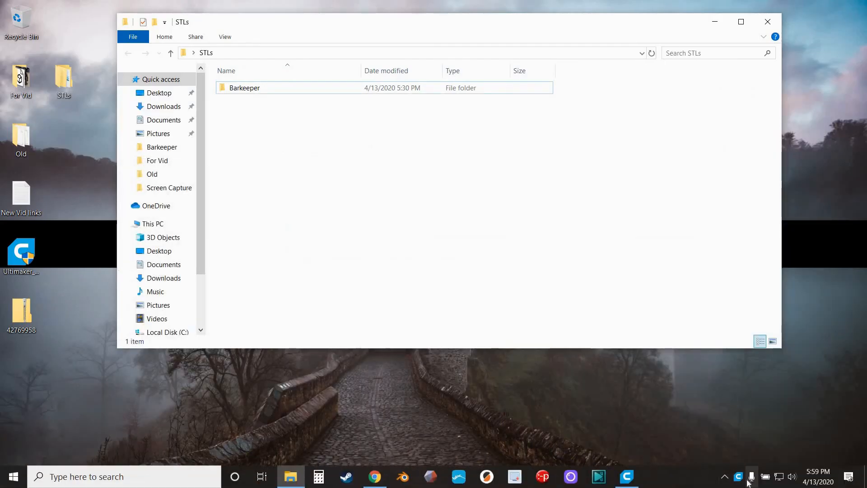
{"action": "left_click", "coordinate": [725, 477]}
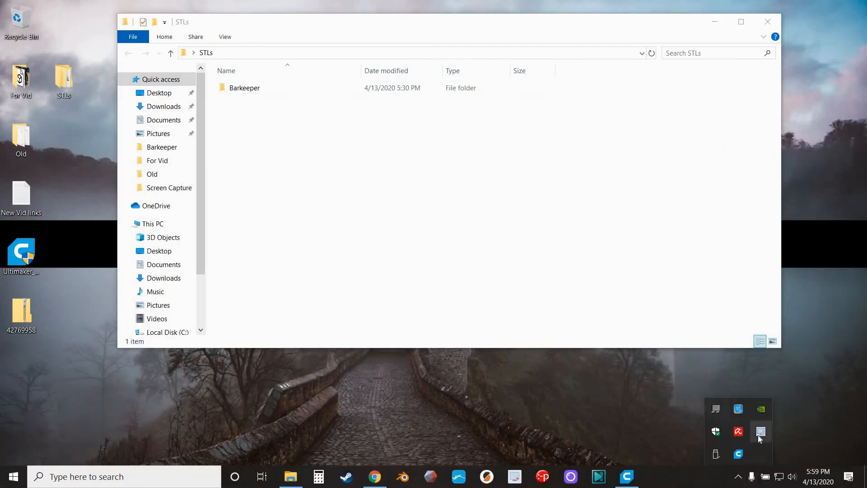